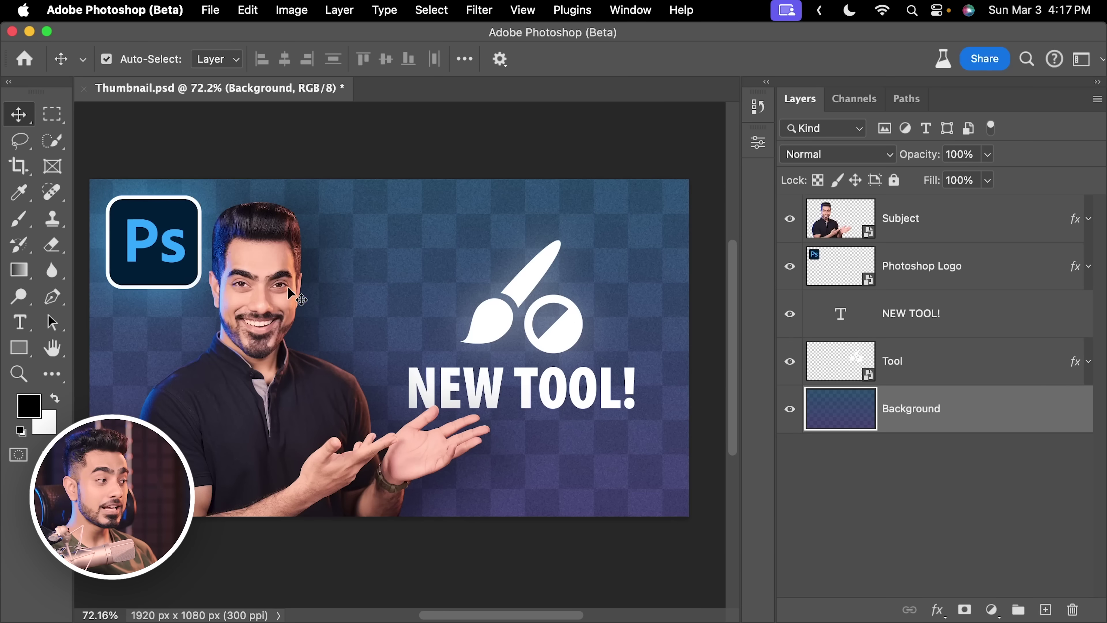
Select the man and the Photoshop logo, and try moving the brush icon on the canvas.
left_click(890, 234)
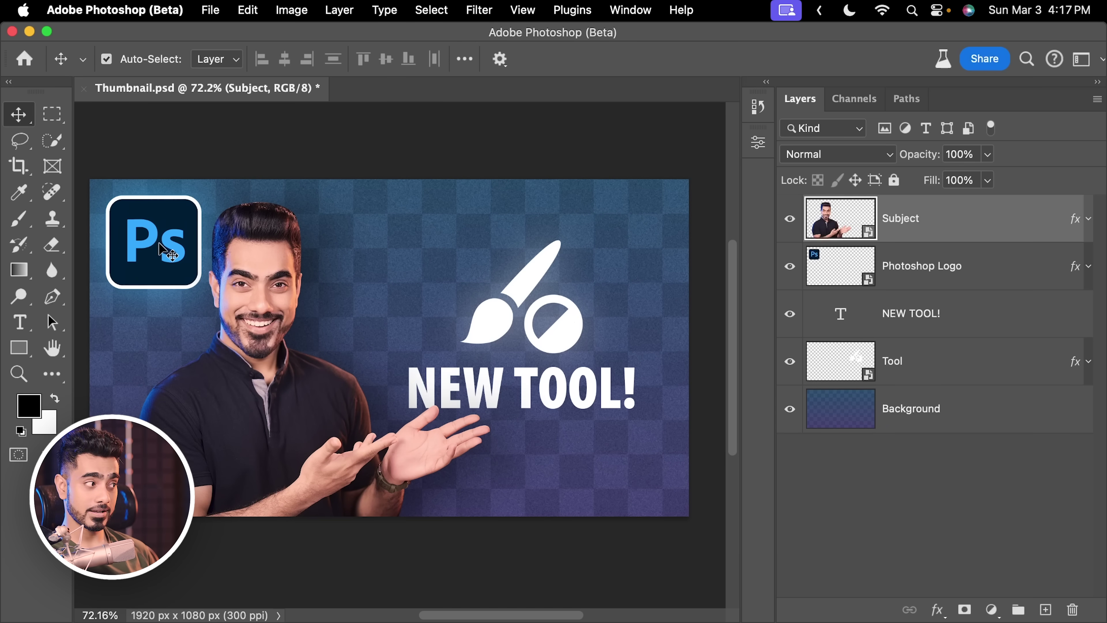
left_click(160, 246)
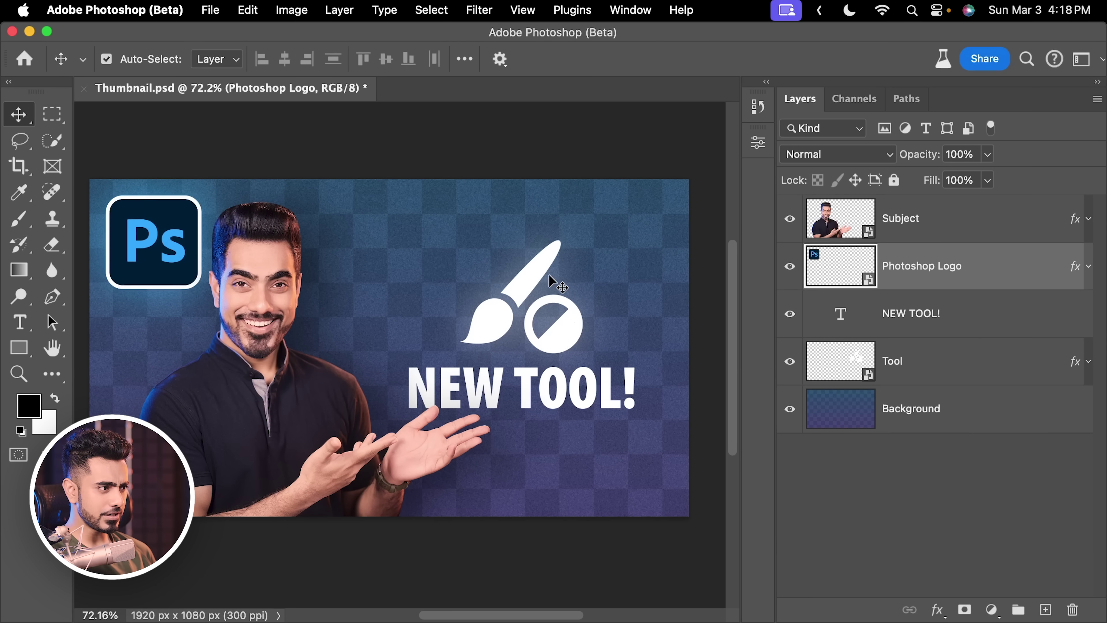
left_click_drag(541, 288, 578, 293)
key("super+z")
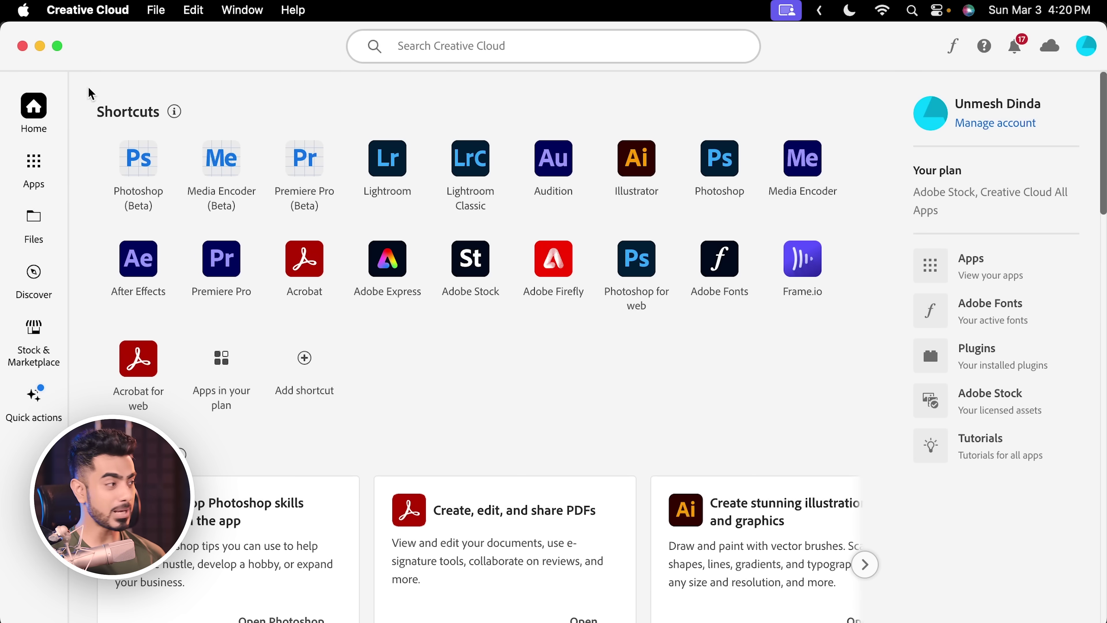
Switch to Creative Cloud and browse the apps to the beta category containing Photoshop (Beta).
left_click(33, 162)
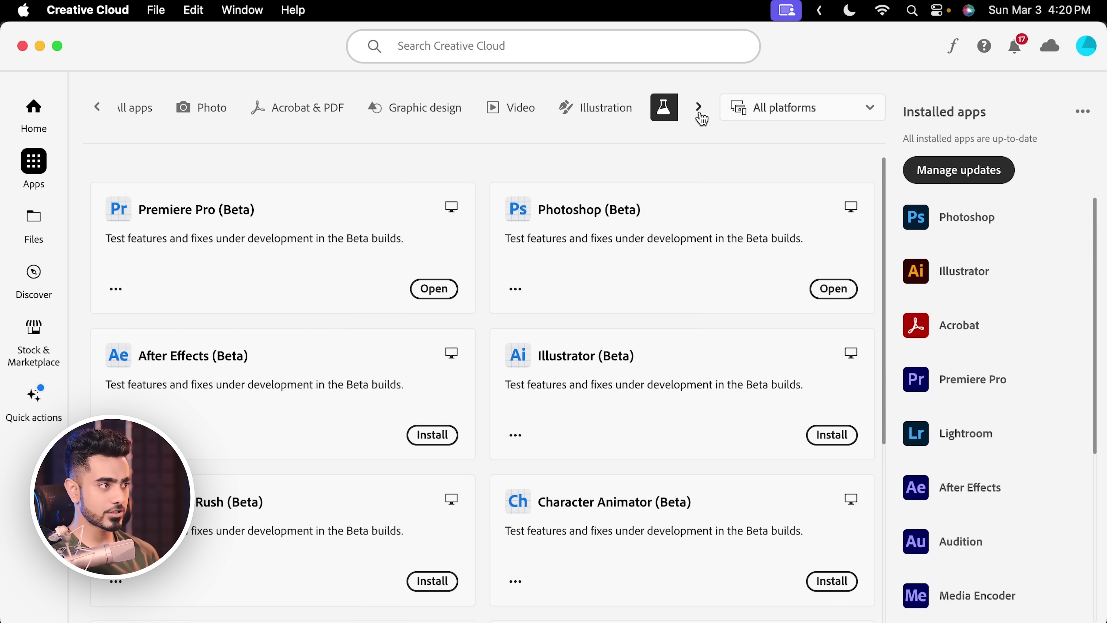
left_click(699, 115)
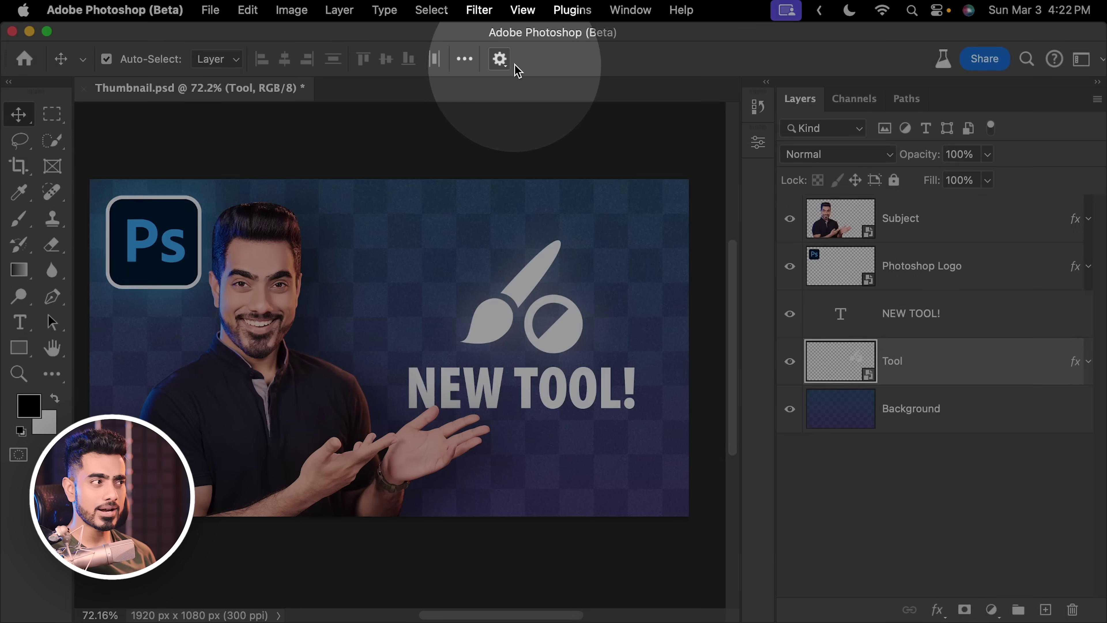
Enable the Move tool options for layer bounds on hover, layer group expansion on click, and hover bounds from Layers.
left_click(501, 59)
left_click(413, 105)
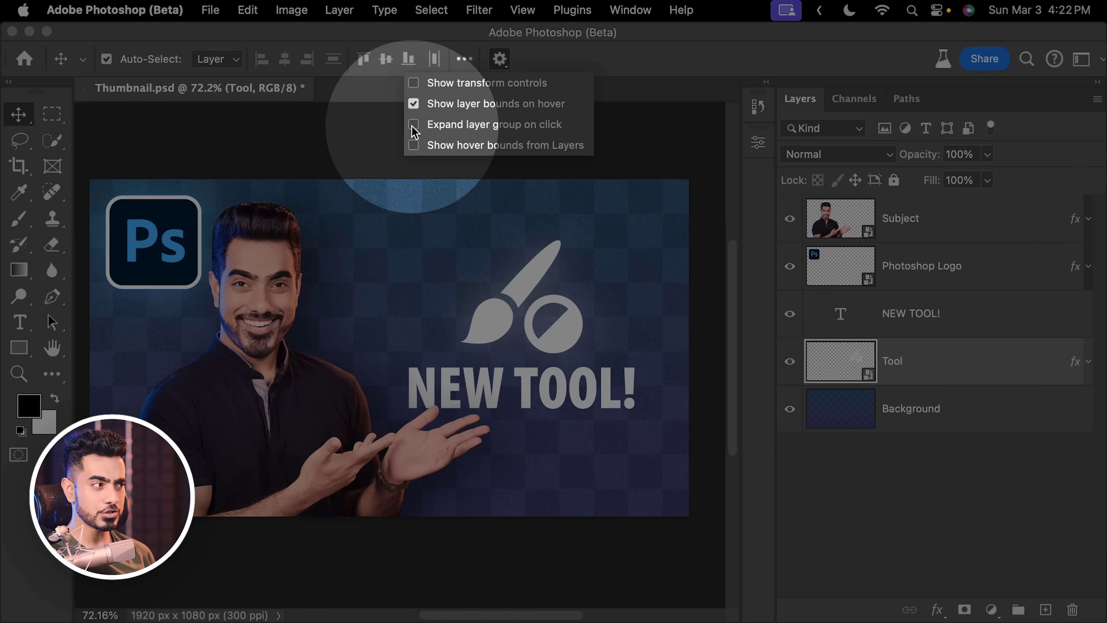
left_click(413, 125)
left_click(414, 145)
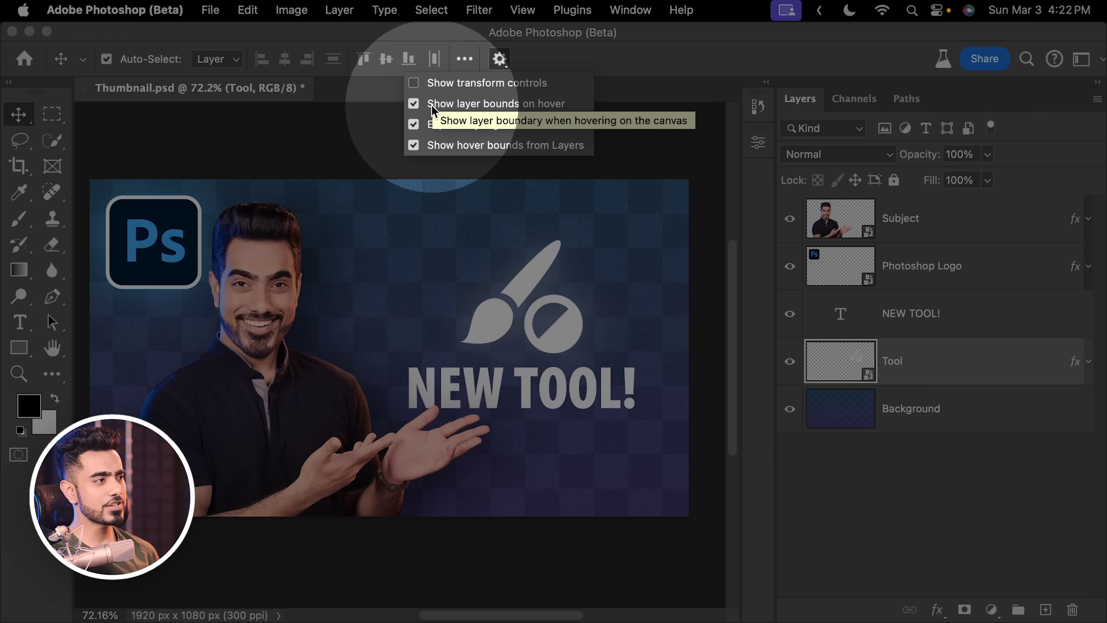
left_click(501, 59)
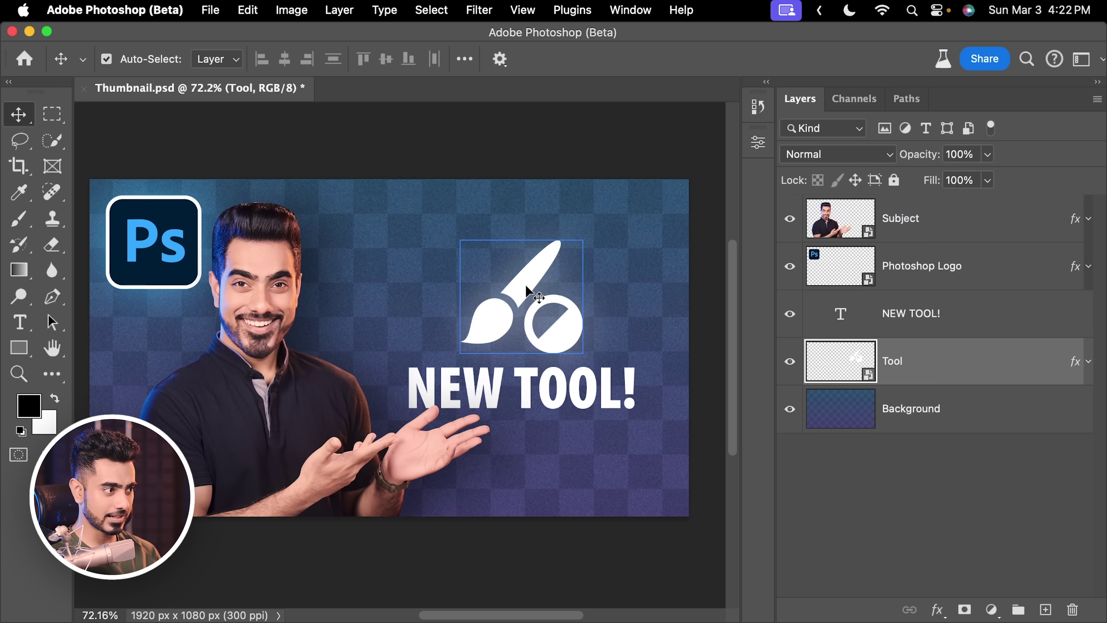
Select the man's layer on the canvas and turn off Auto-Select to test bounds highlighting on the Photoshop logo.
left_click(261, 289)
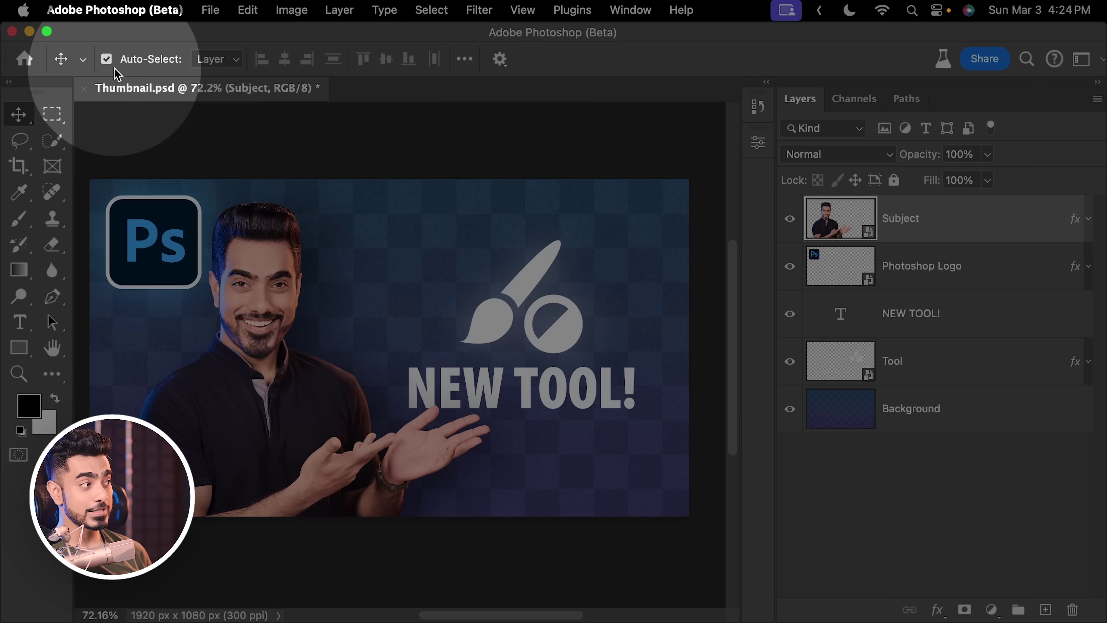
left_click(107, 59)
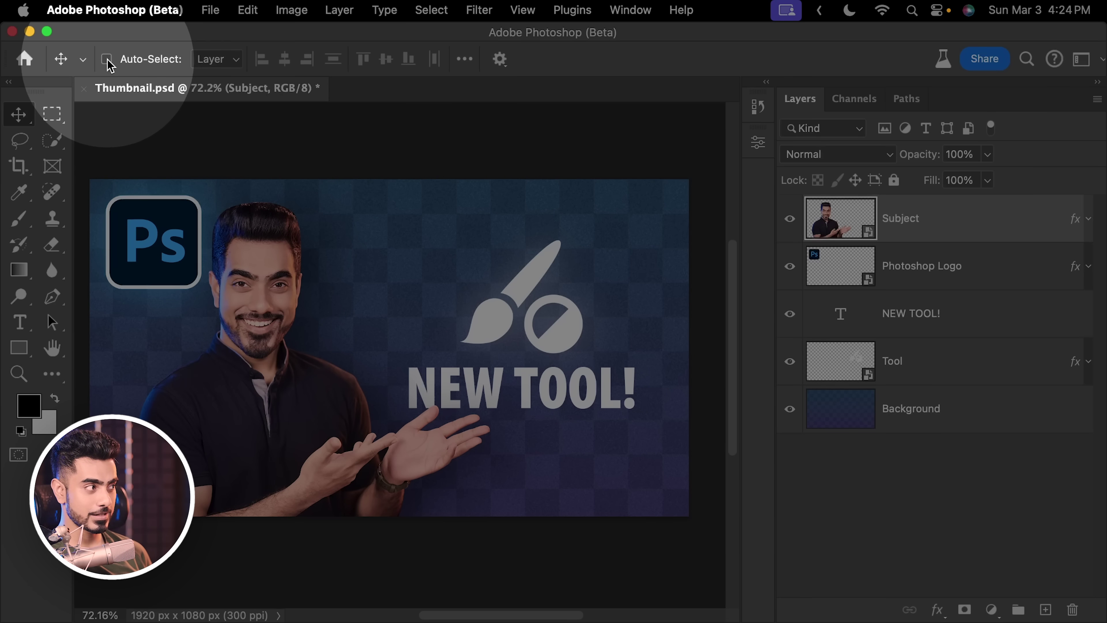
key("alt+comma")
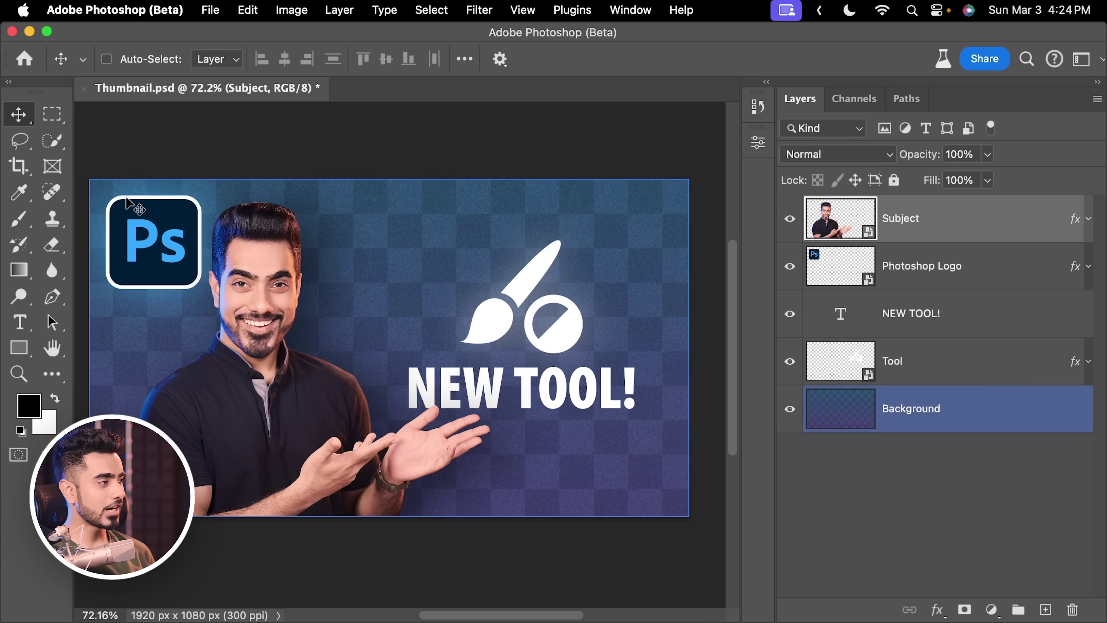
left_click(148, 223, "super")
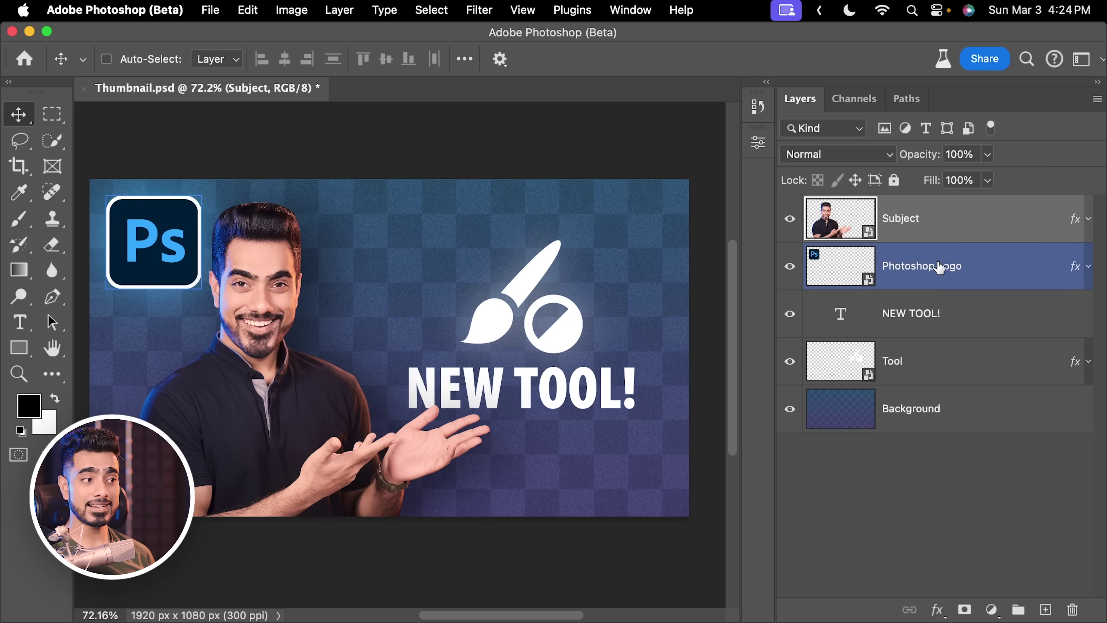
left_click(964, 421)
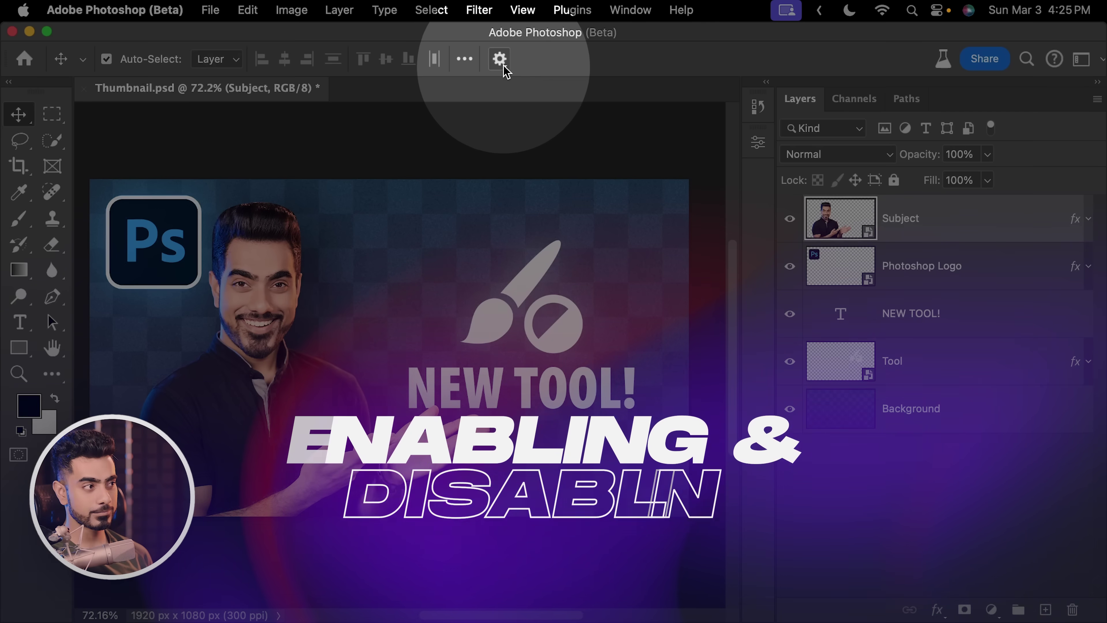
Review the Move tool's options for layer bounds on hover and hover bounds from Layers.
left_click(501, 62)
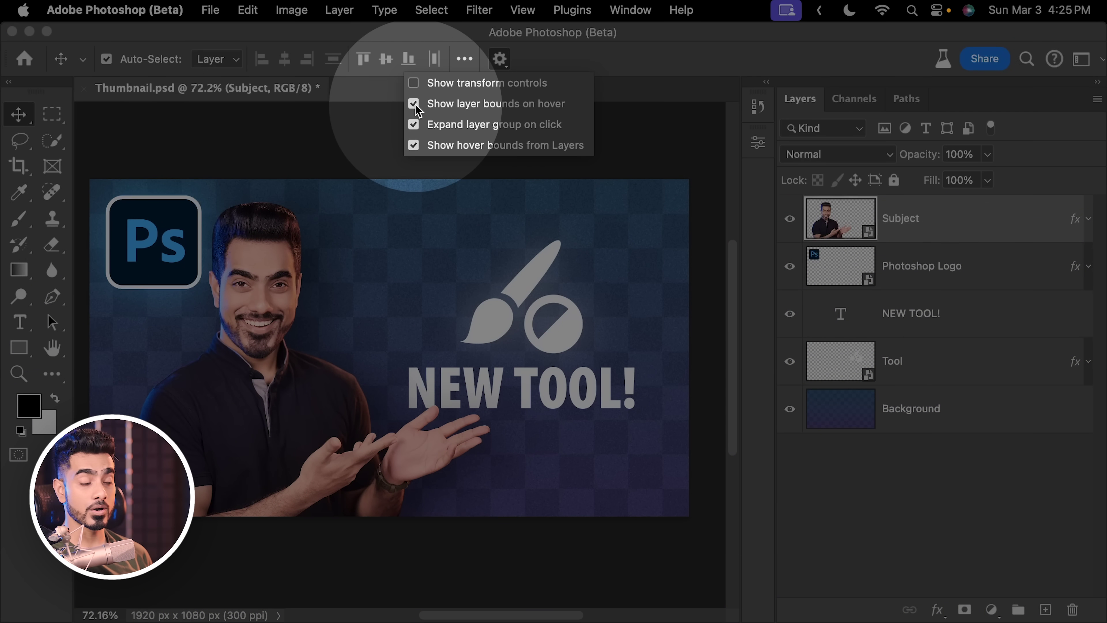
left_click(359, 138)
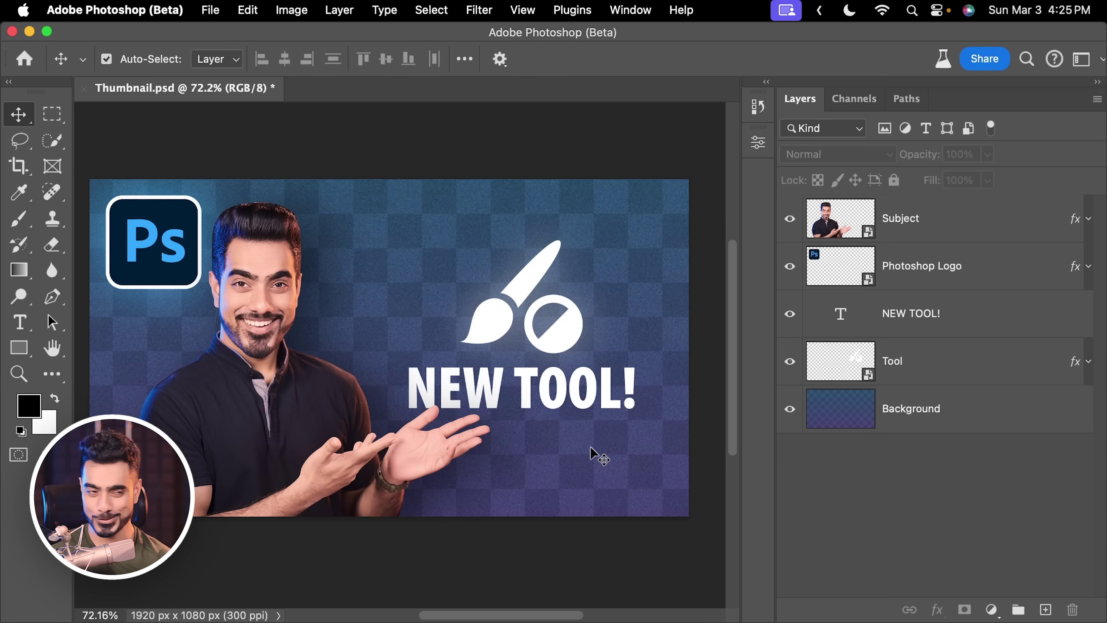
left_click(501, 60)
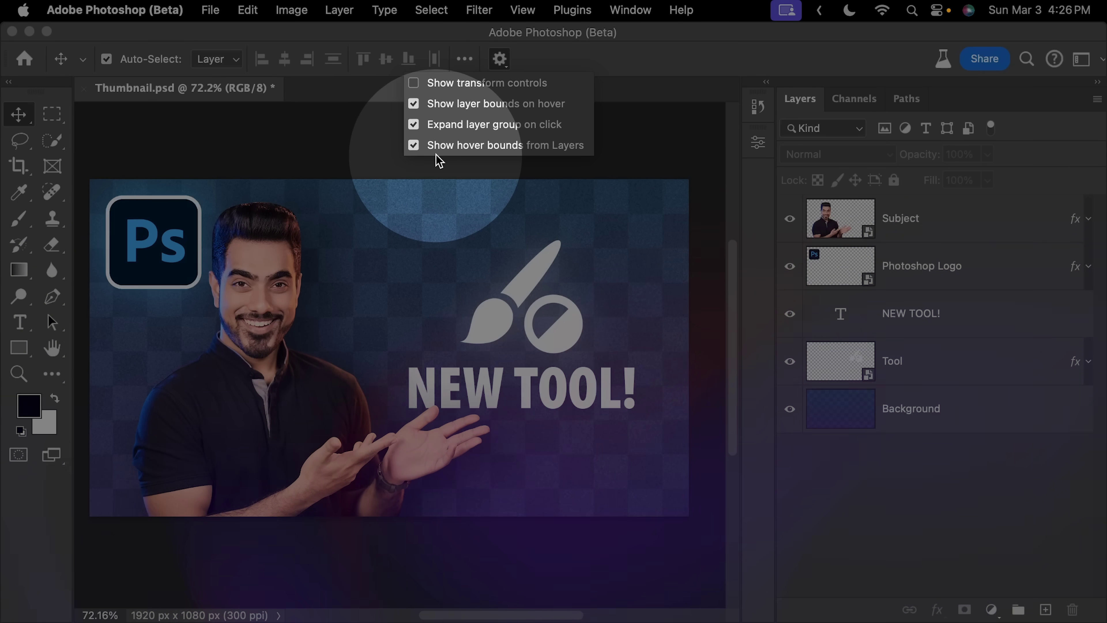
left_click(501, 61)
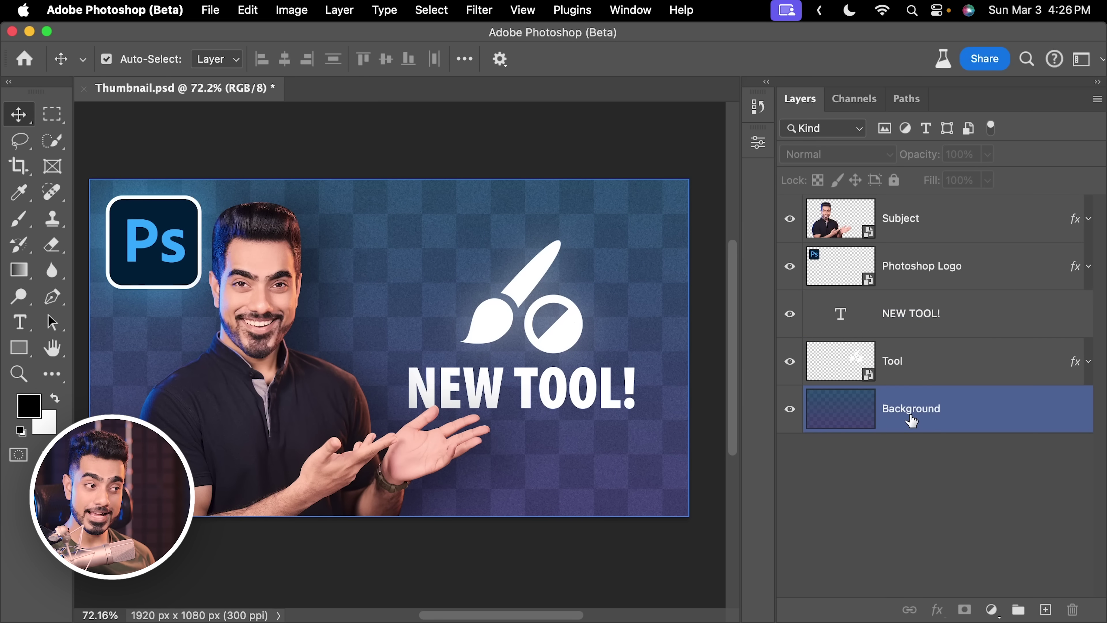
Preview the canvas bounds of the Tool, NEW TOOL! and Subject layers from the layer list.
left_click(932, 374)
left_click(942, 312)
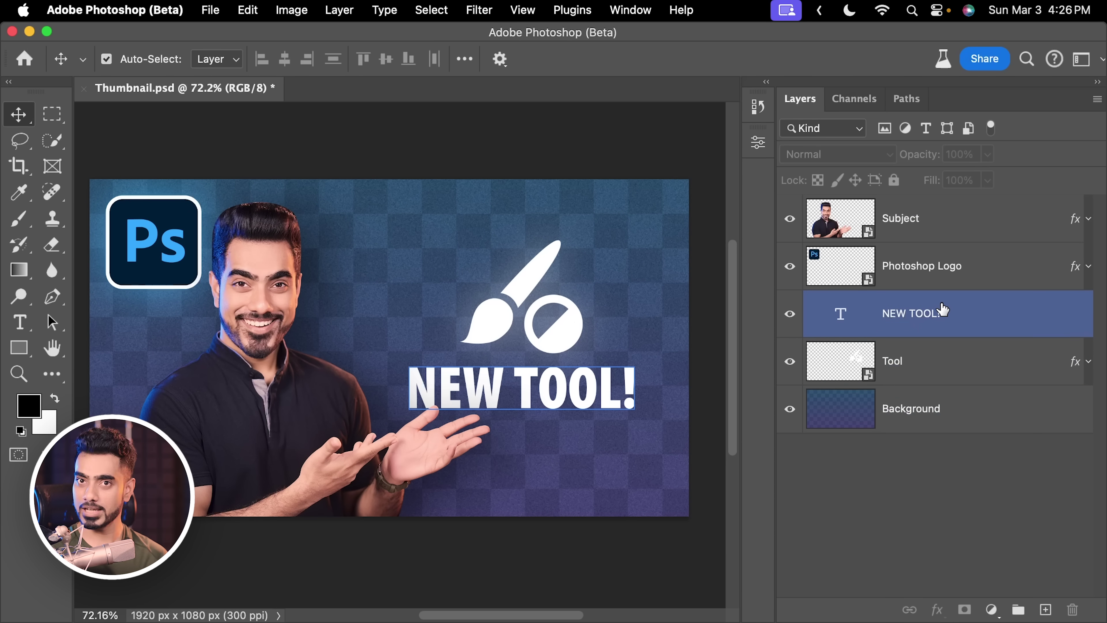
left_click(909, 230)
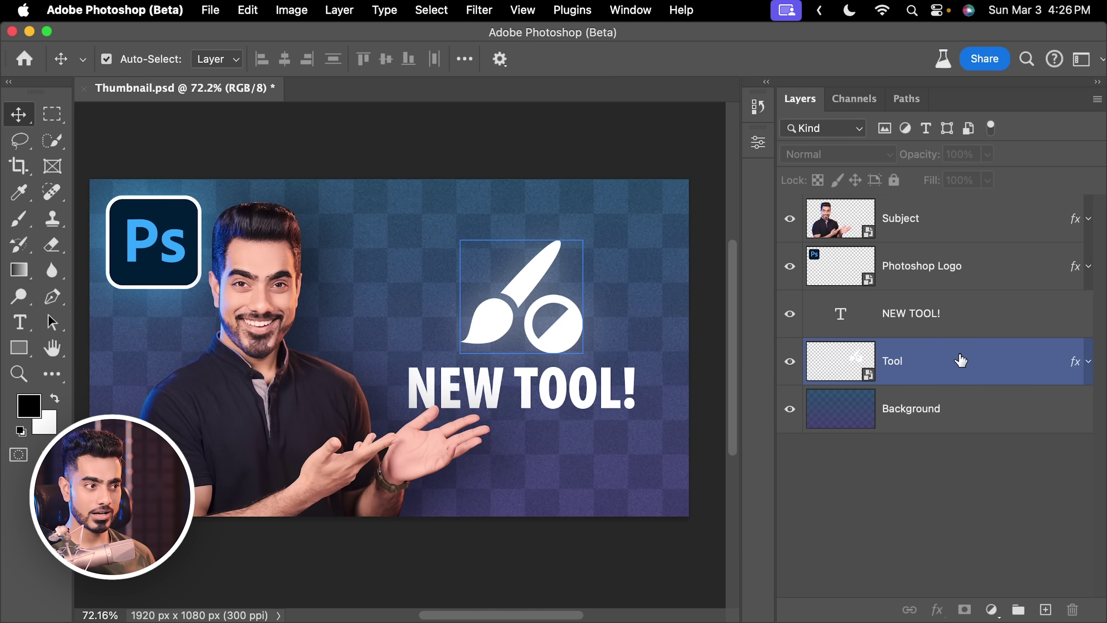
left_click(955, 331)
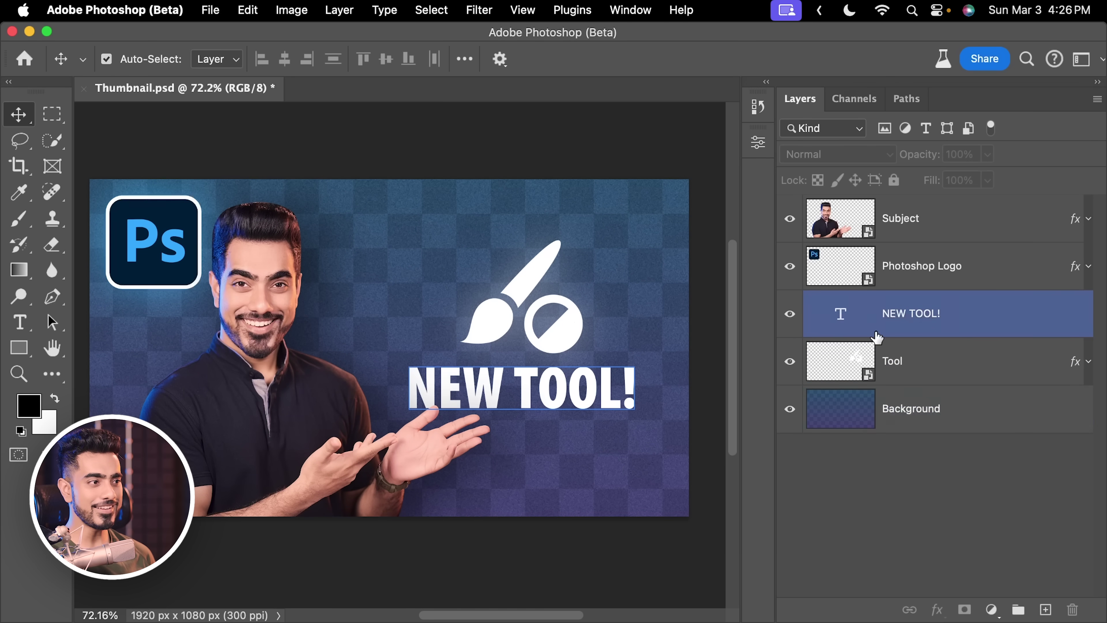
left_click(928, 234)
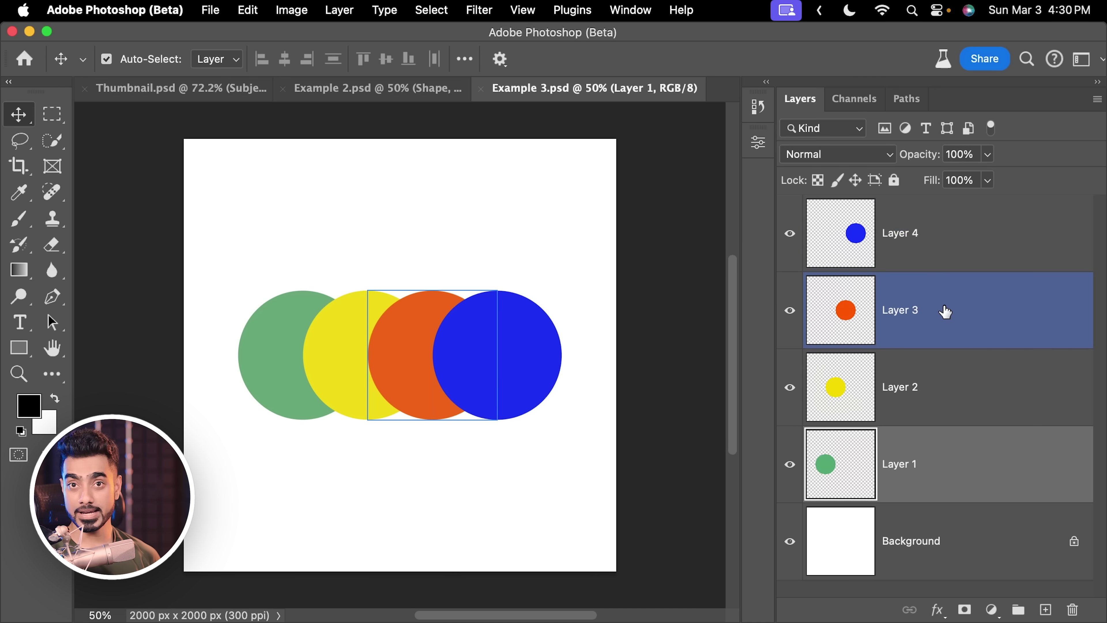
Group Layer 3 and Layer 4 in Example 3.psd.
left_click(985, 310)
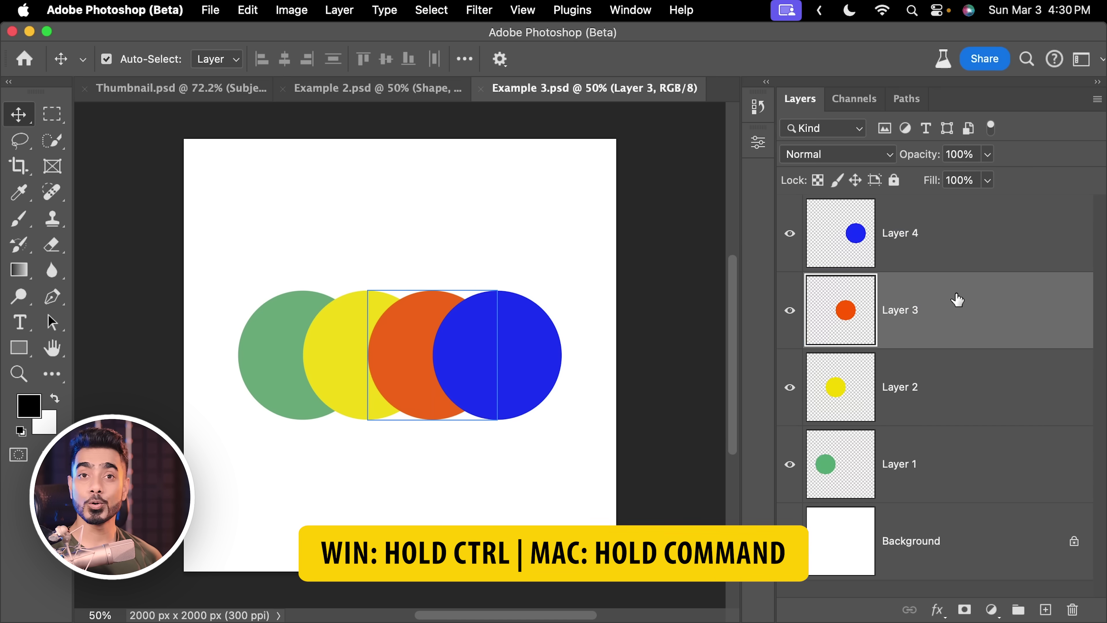
left_click(986, 246, "super")
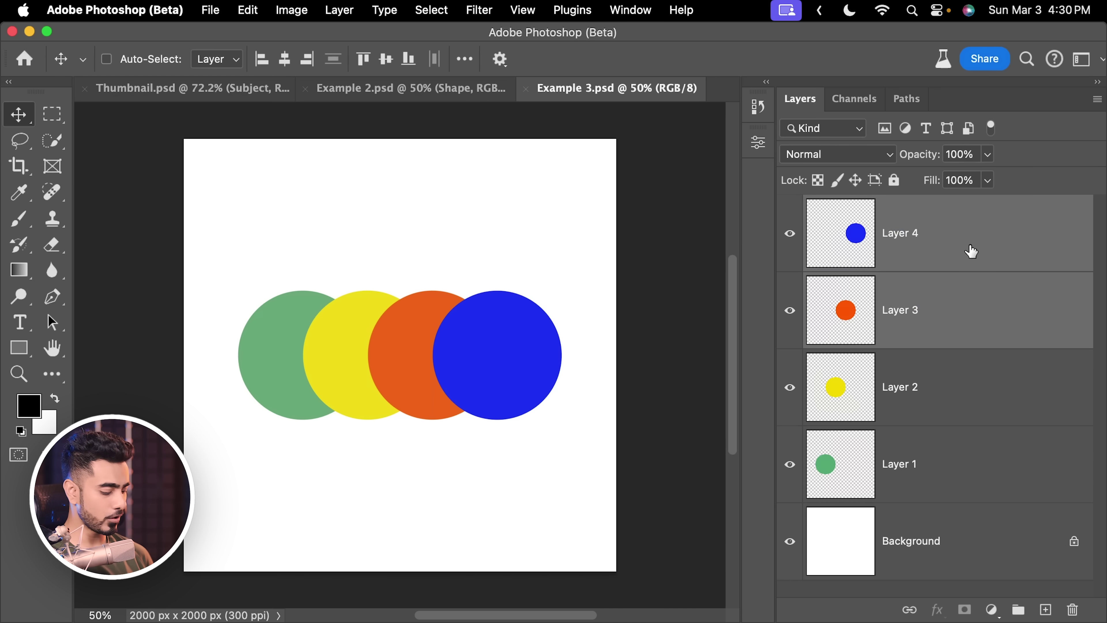
key("super+g")
Preview the bounds of the ungrouped Layer 2 and Layer 1 circles.
left_click(960, 263)
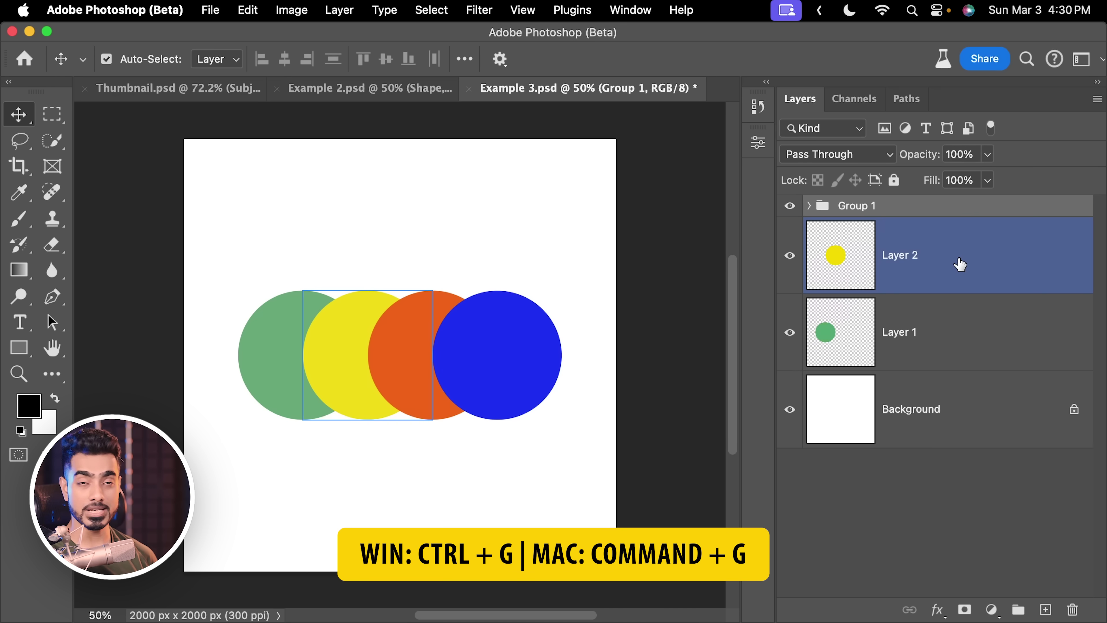
left_click(877, 330)
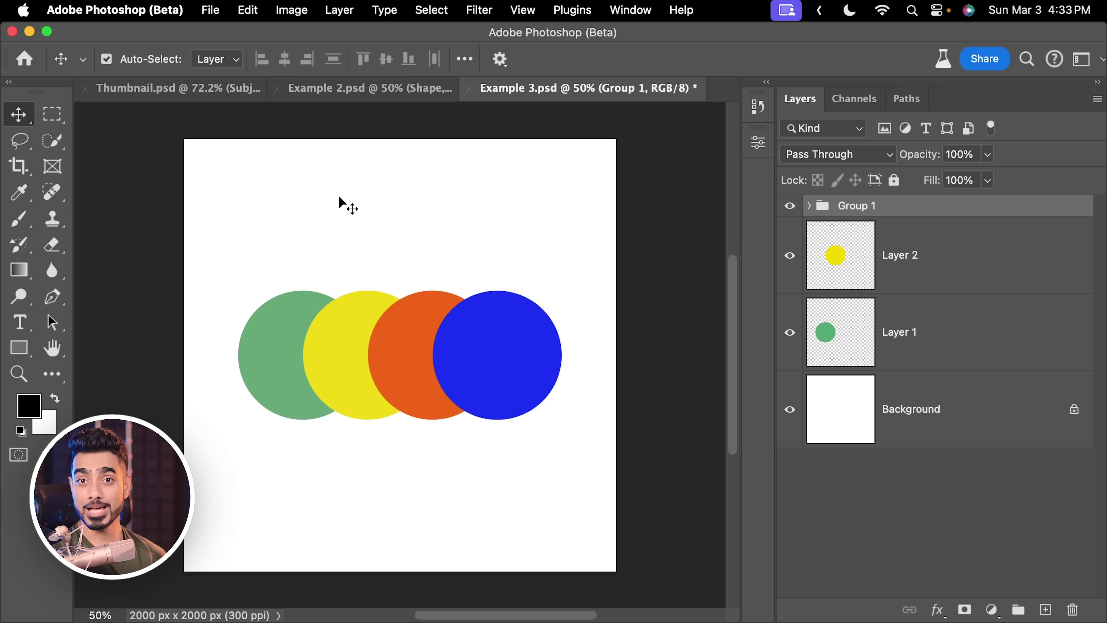
left_click(278, 330)
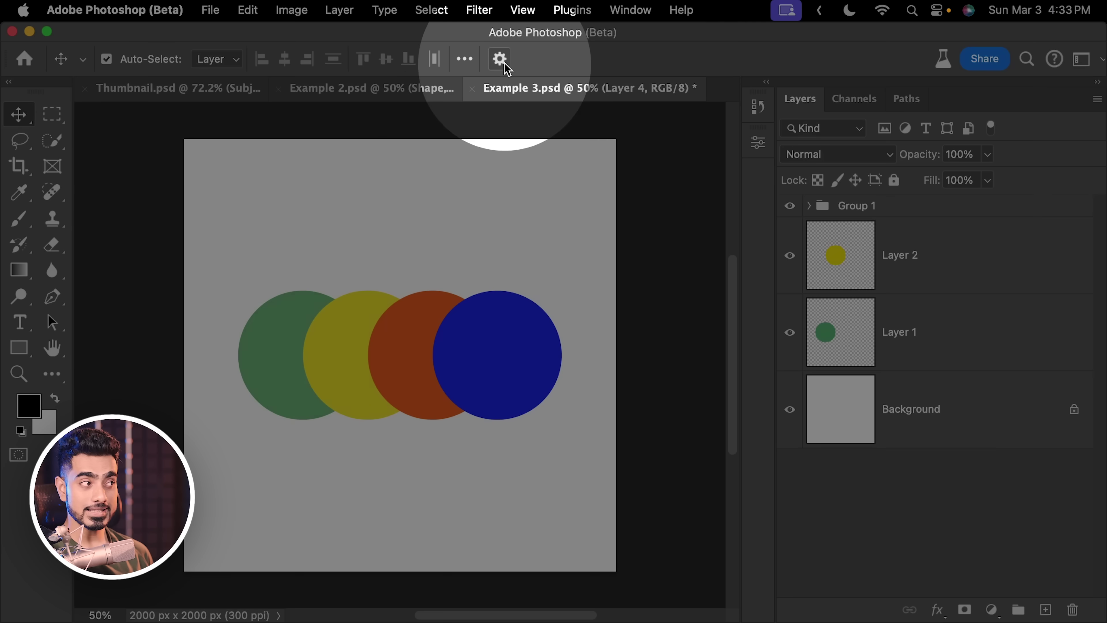
Enable expanding layer groups on click, and test it by selecting the orange and blue circles with Group 1 collapsed.
left_click(499, 59)
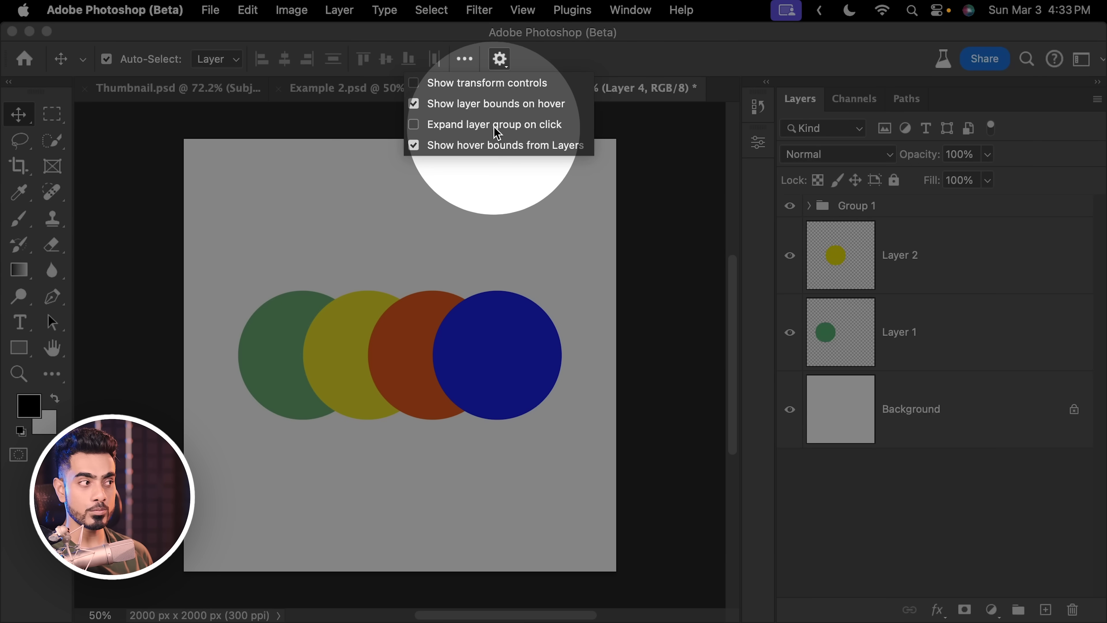
left_click(501, 60)
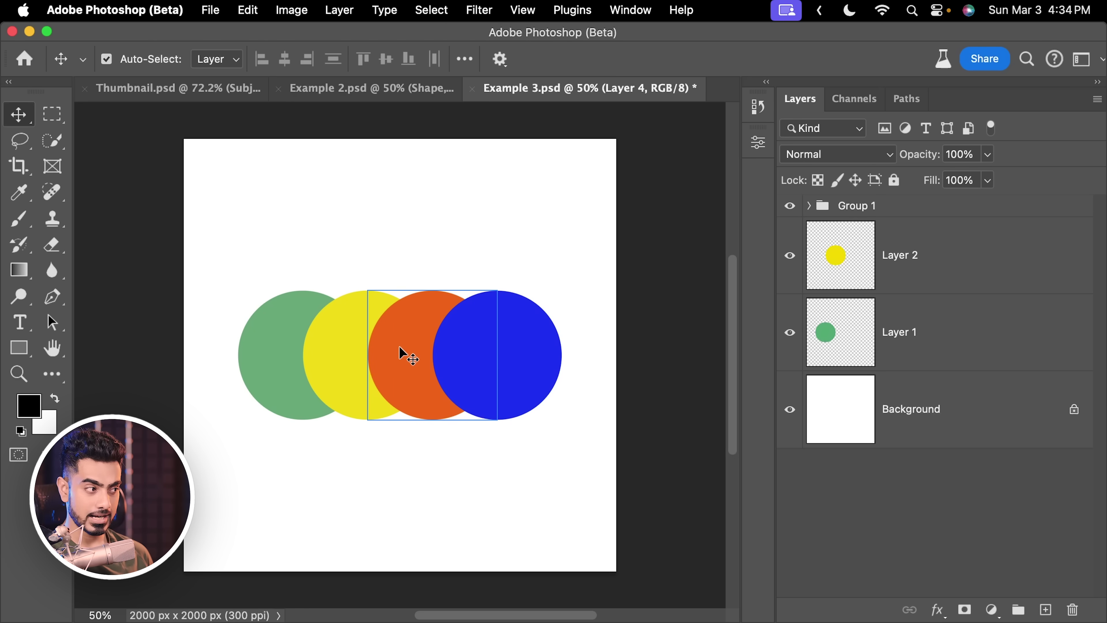
left_click(405, 346)
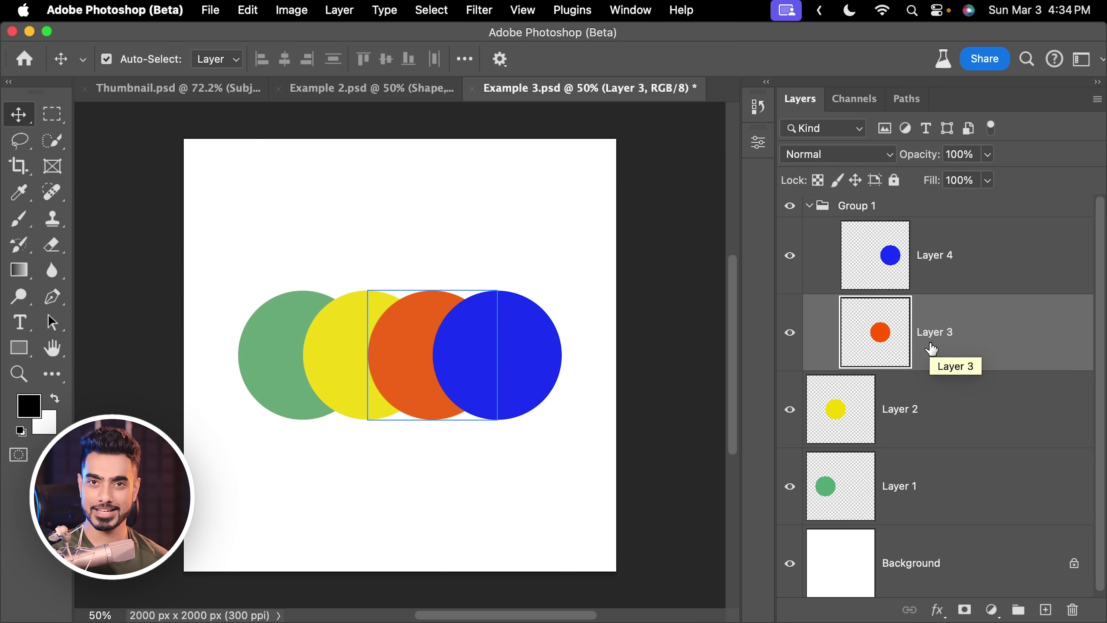
left_click(809, 208)
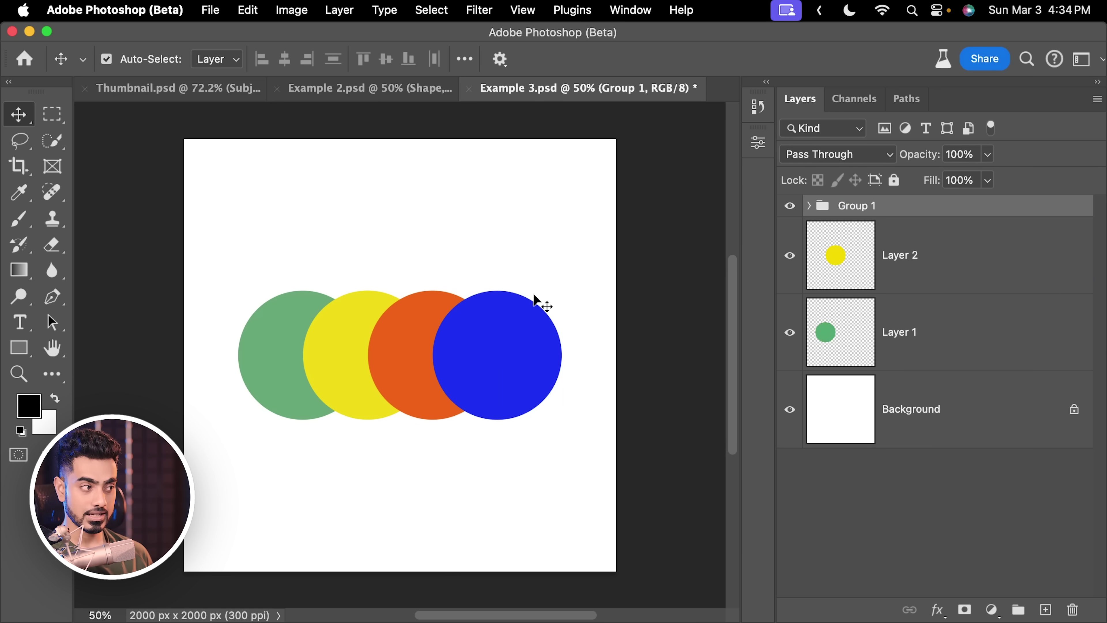
left_click(522, 338)
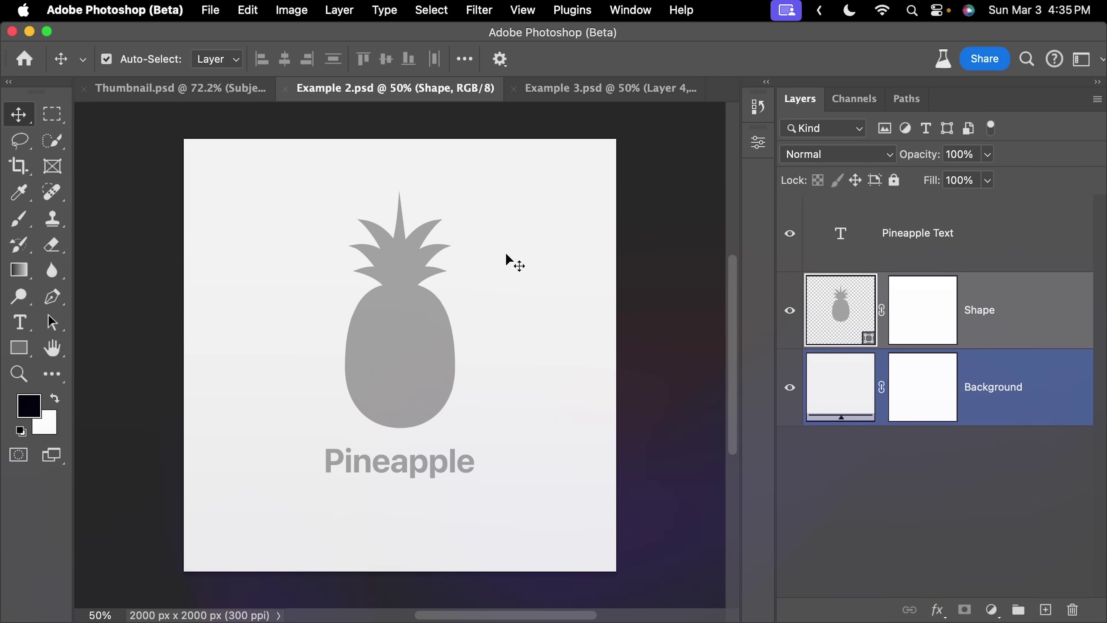
Mask out a round bite from the pineapple's right edge on the Shape layer mask with a 500 px black brush.
left_click(932, 313)
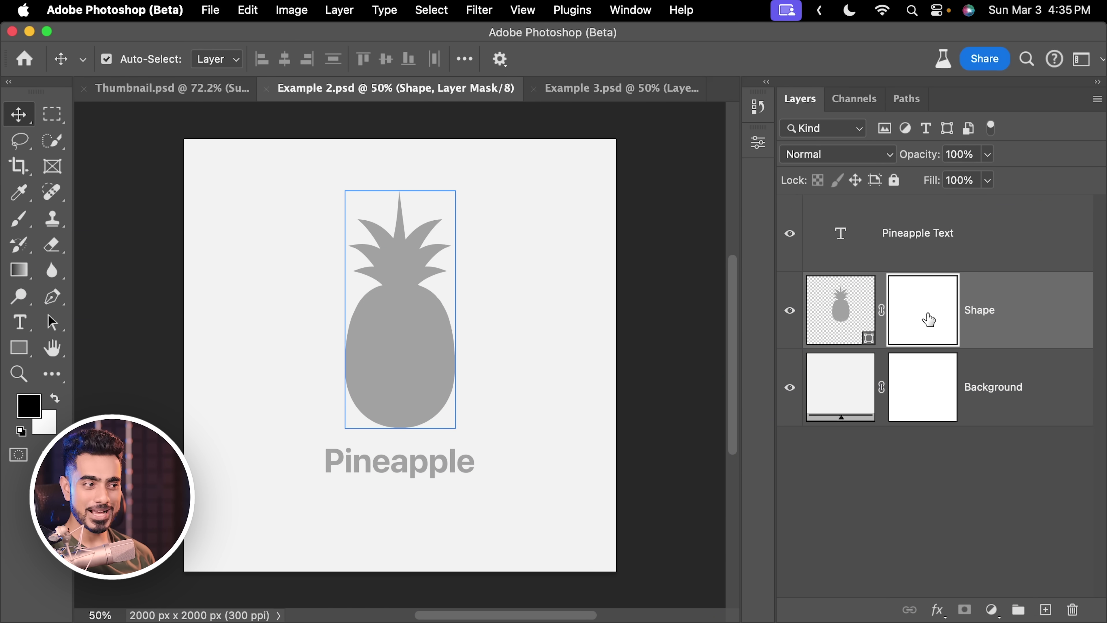
left_click(17, 228)
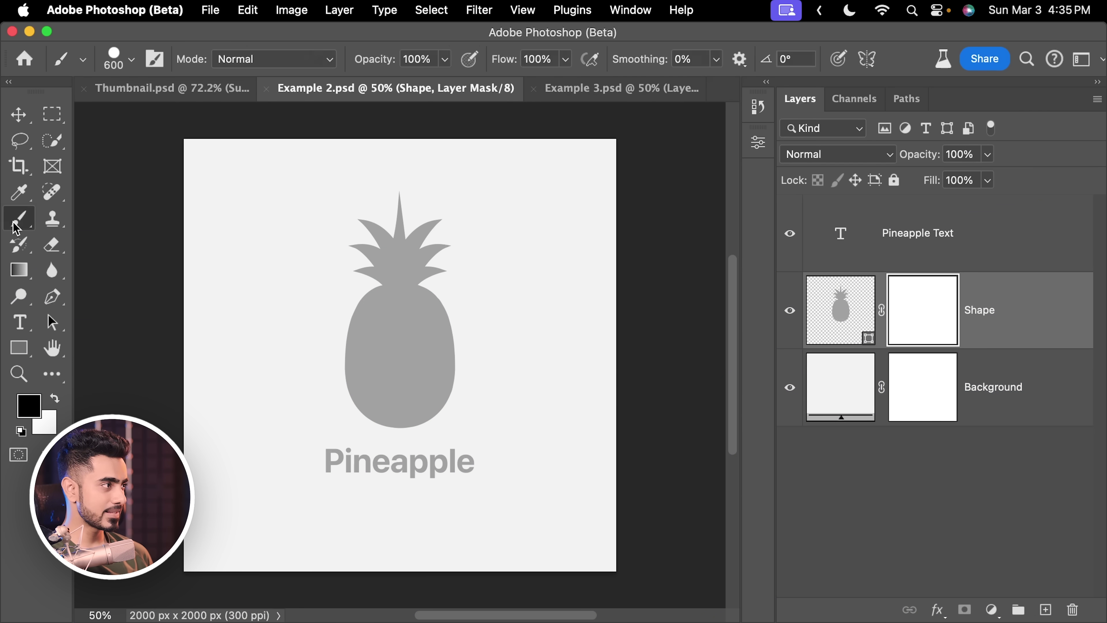
scroll(474, 364, "up", 2)
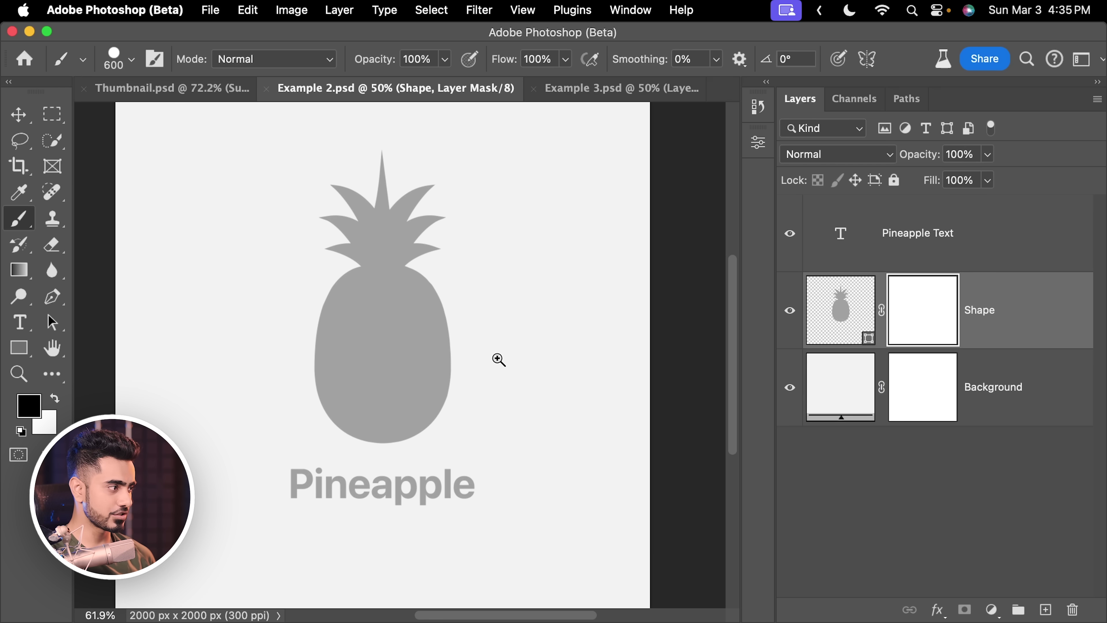
key("bracketleft")
key("bracketleft")
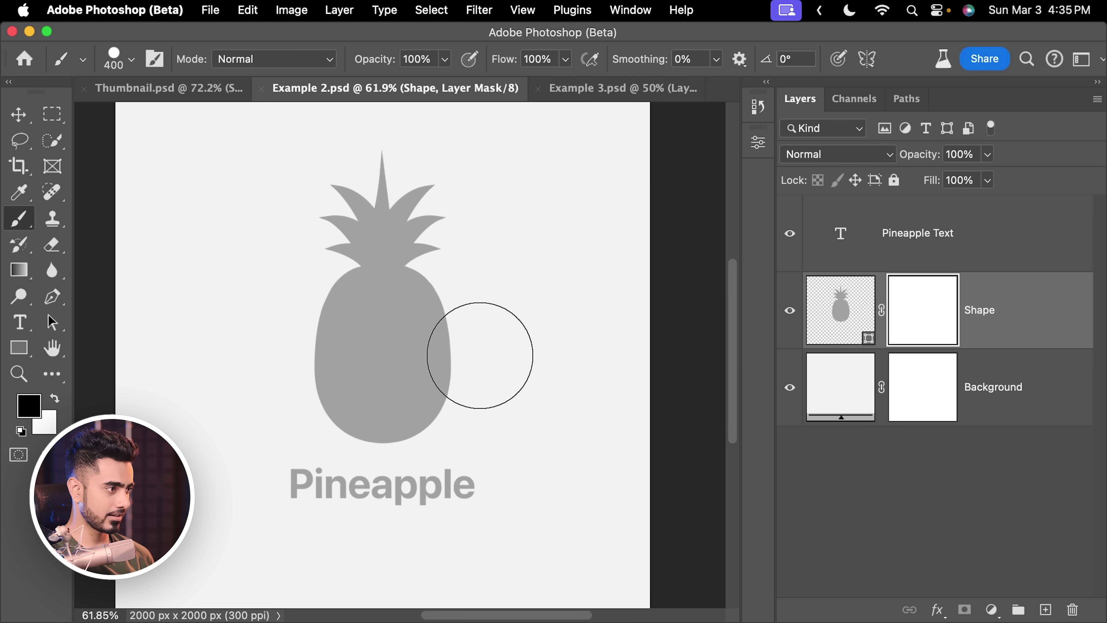
key("bracketright")
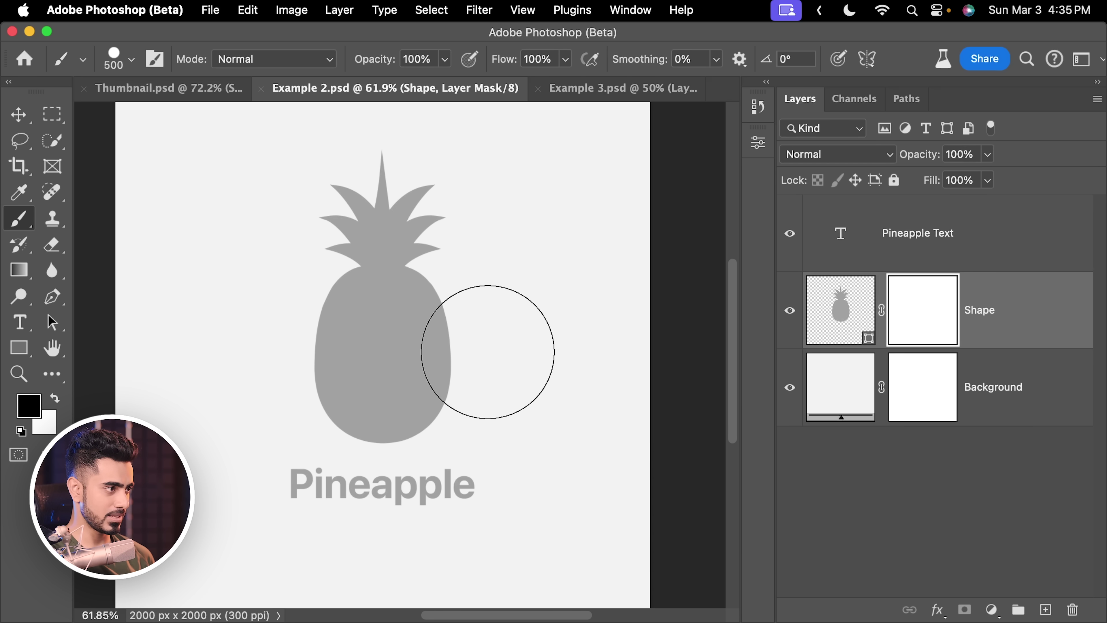
left_click(486, 351)
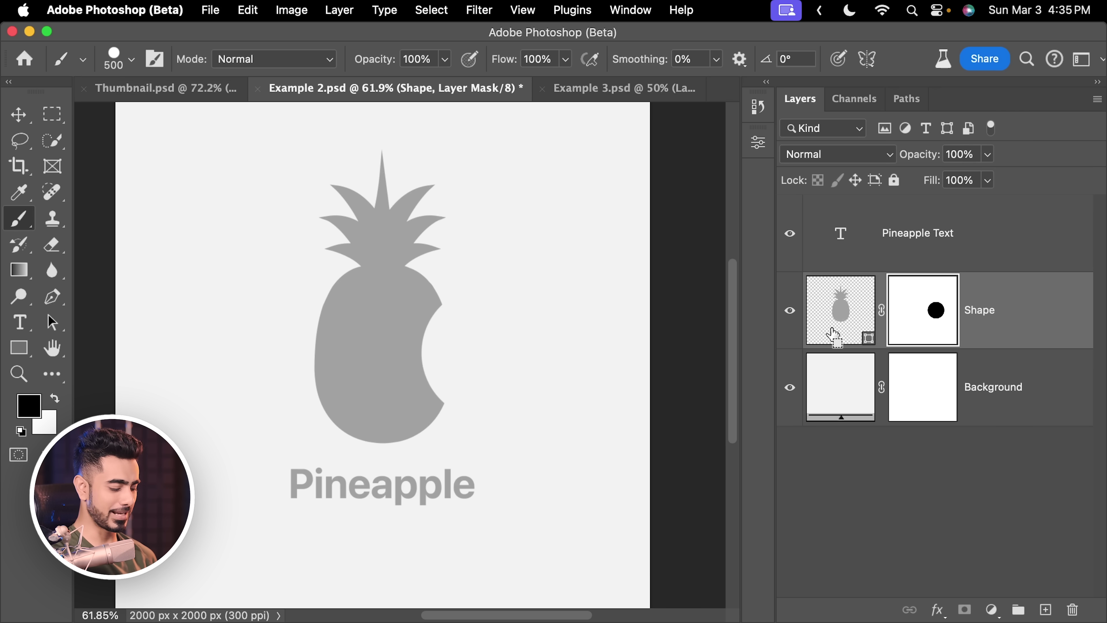
Target the Shape layer's content and use the Move tool to compare the layer bounds on the pineapple, its masked area and the background.
key("super+minus")
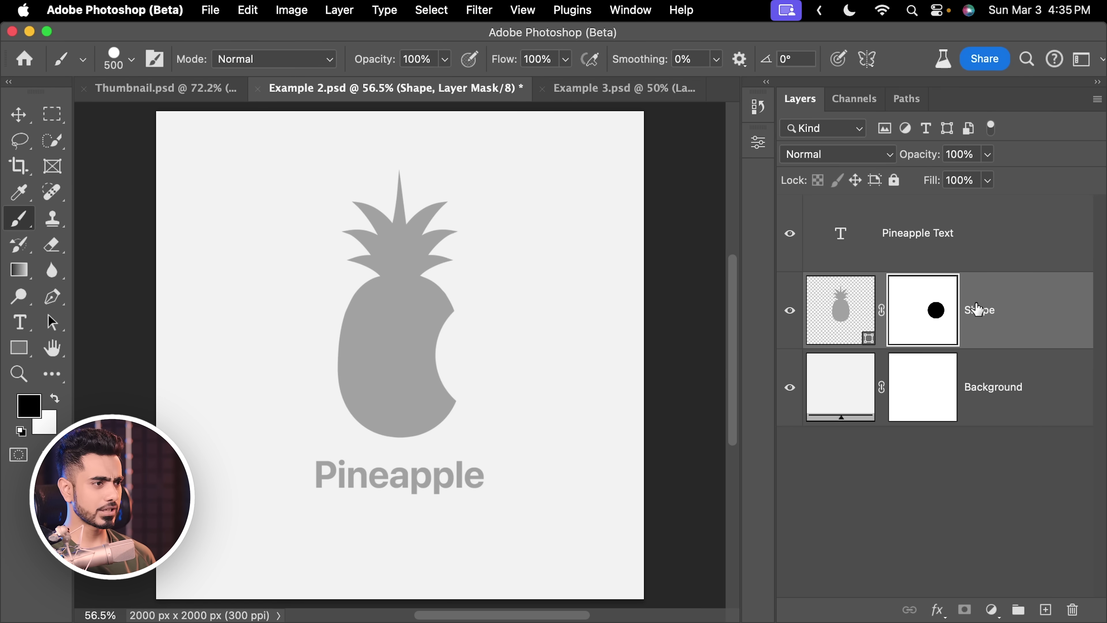
key("super+2")
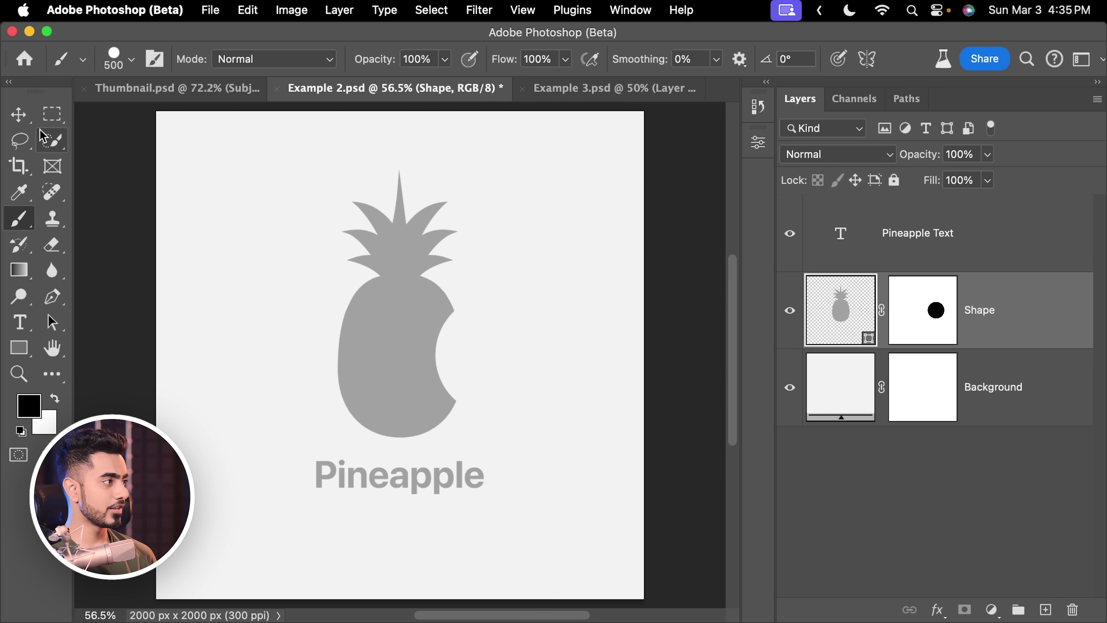
left_click(19, 115)
left_click(365, 236)
left_click(406, 334)
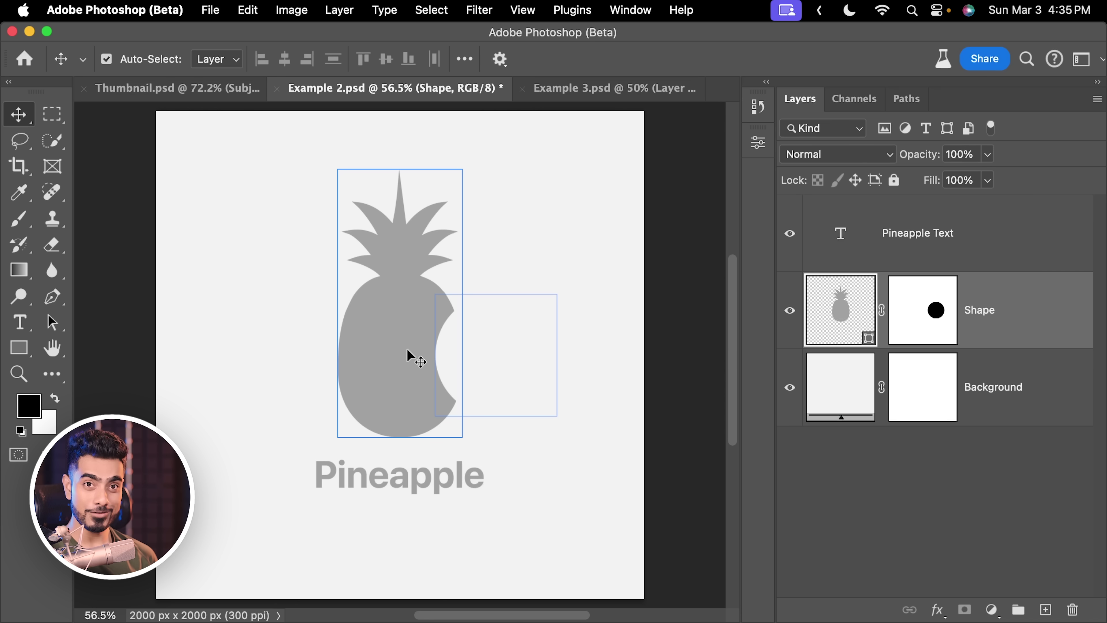
left_click(502, 359)
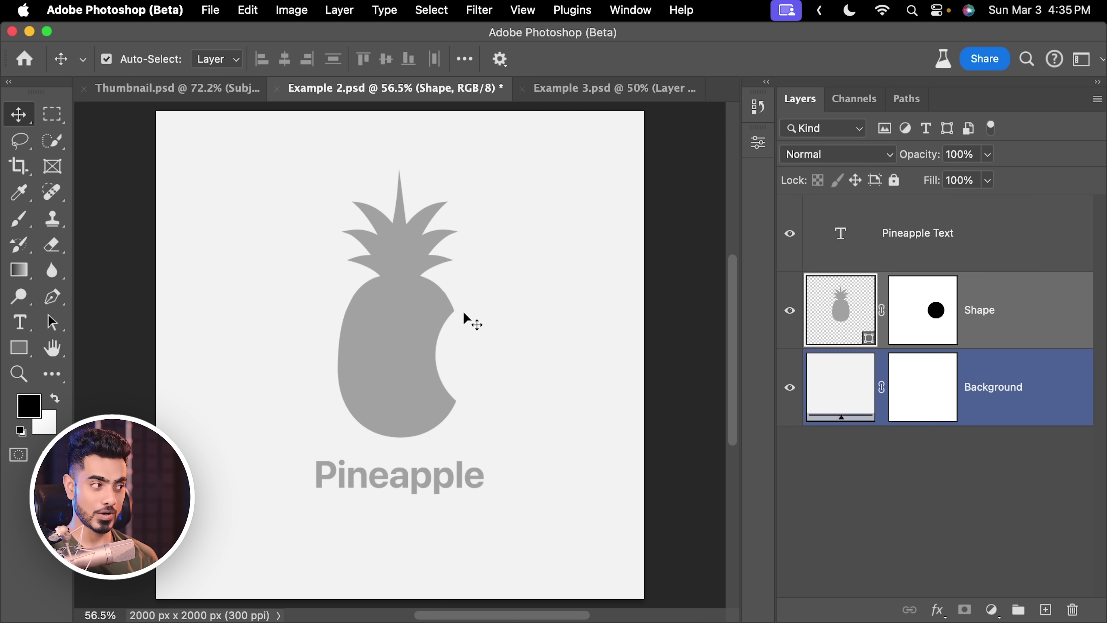
left_click(397, 351)
left_click(526, 339)
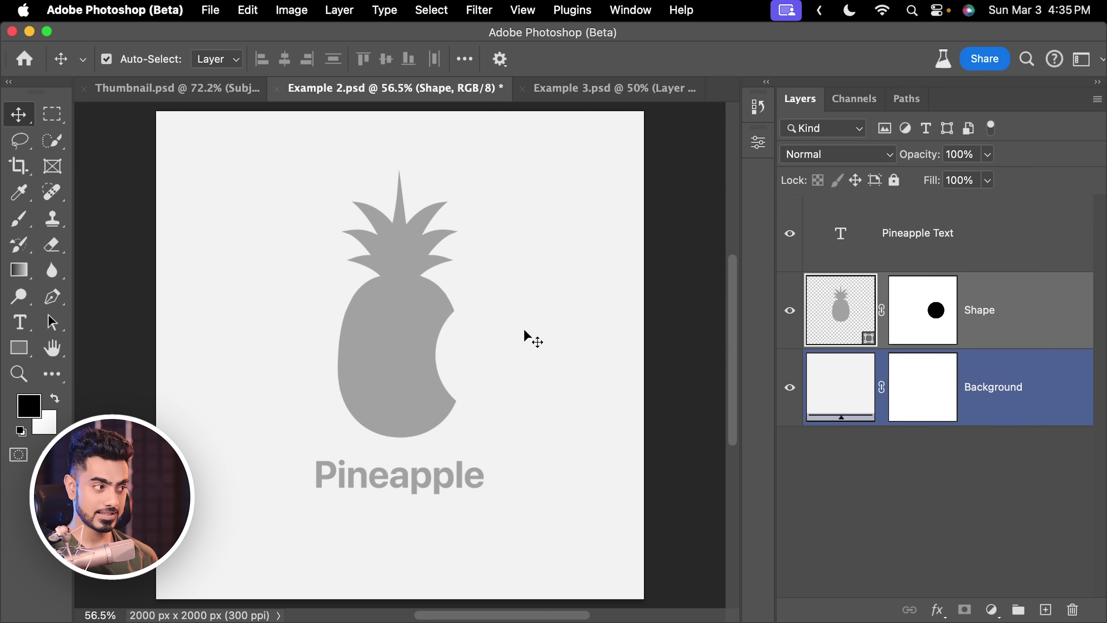
left_click(418, 305)
left_click(441, 306)
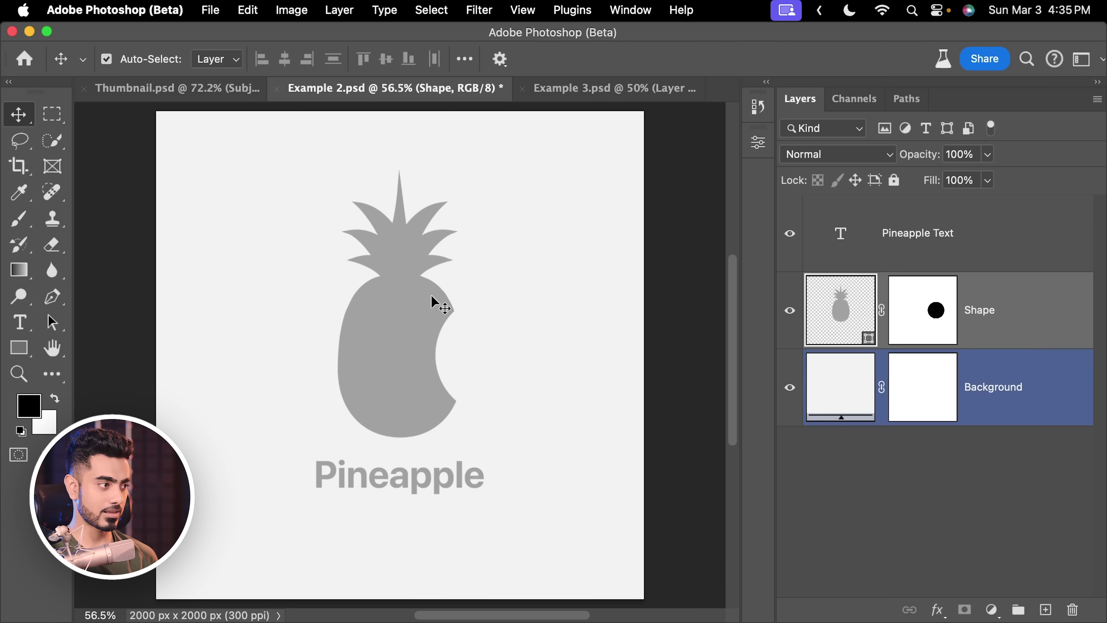
left_click(383, 307)
left_click(428, 271)
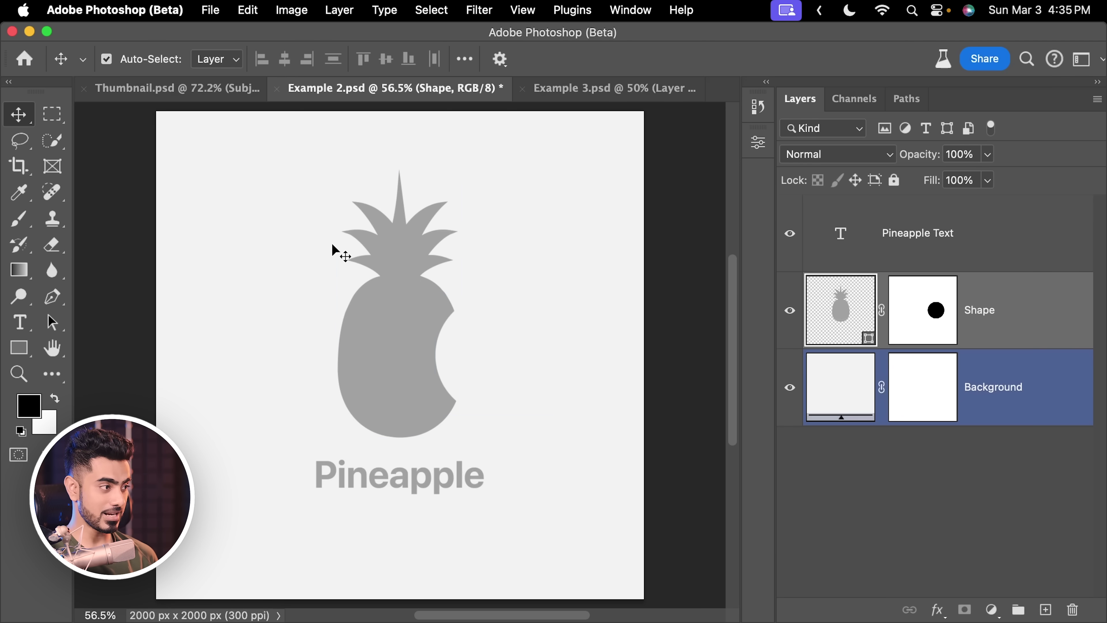
left_click(400, 321)
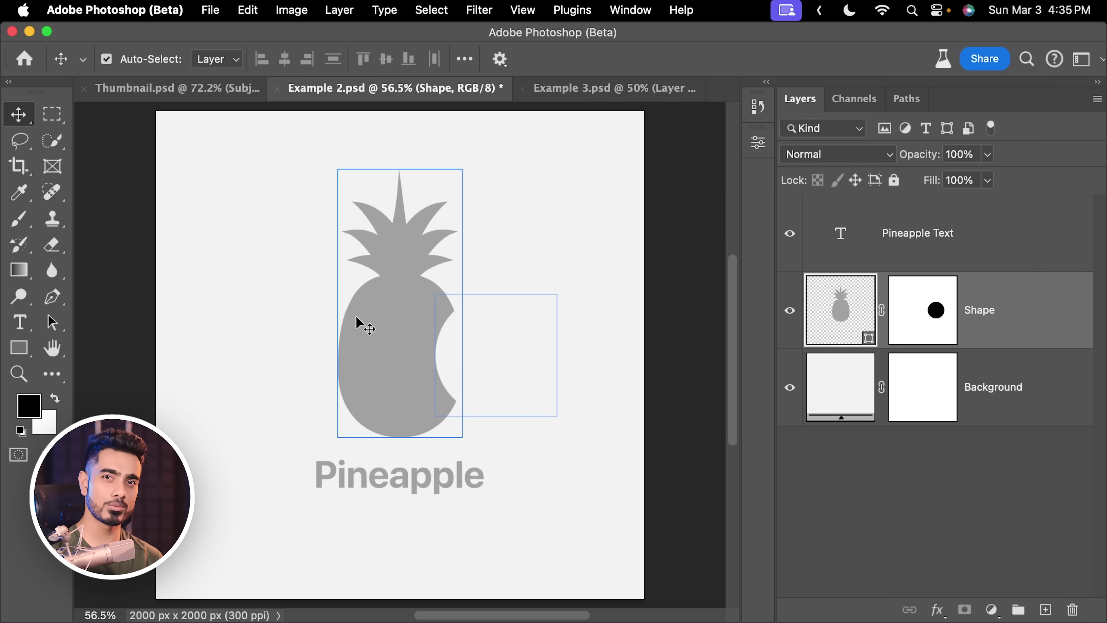
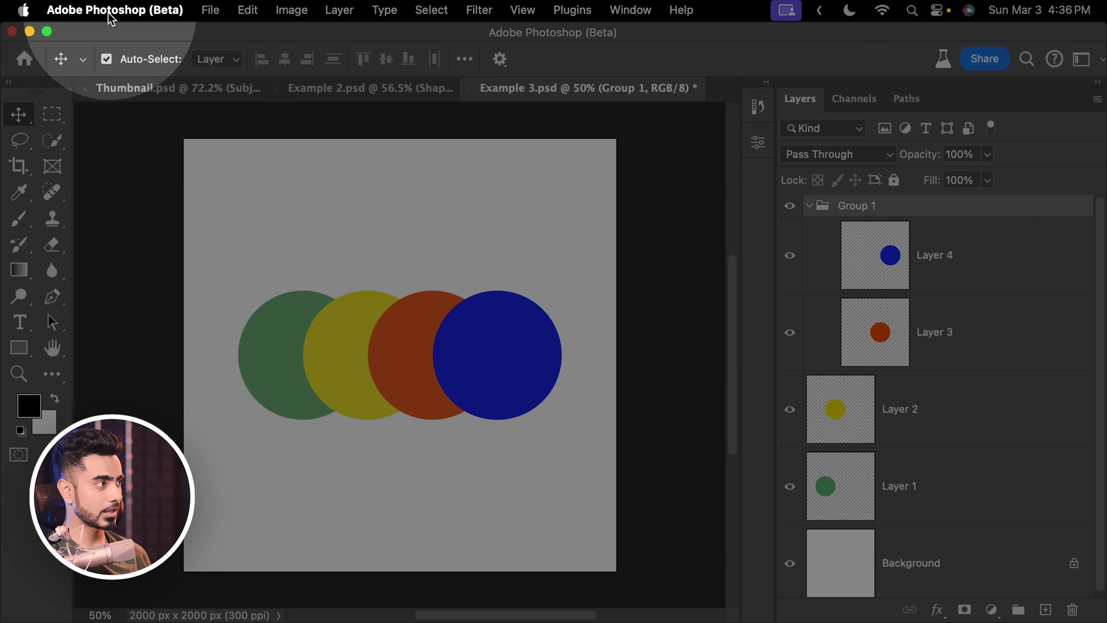
Set the hover layer bounds line color to Magenta in the Guides, Grid & Slices preferences.
left_click(130, 13)
mouse_move(102, 78)
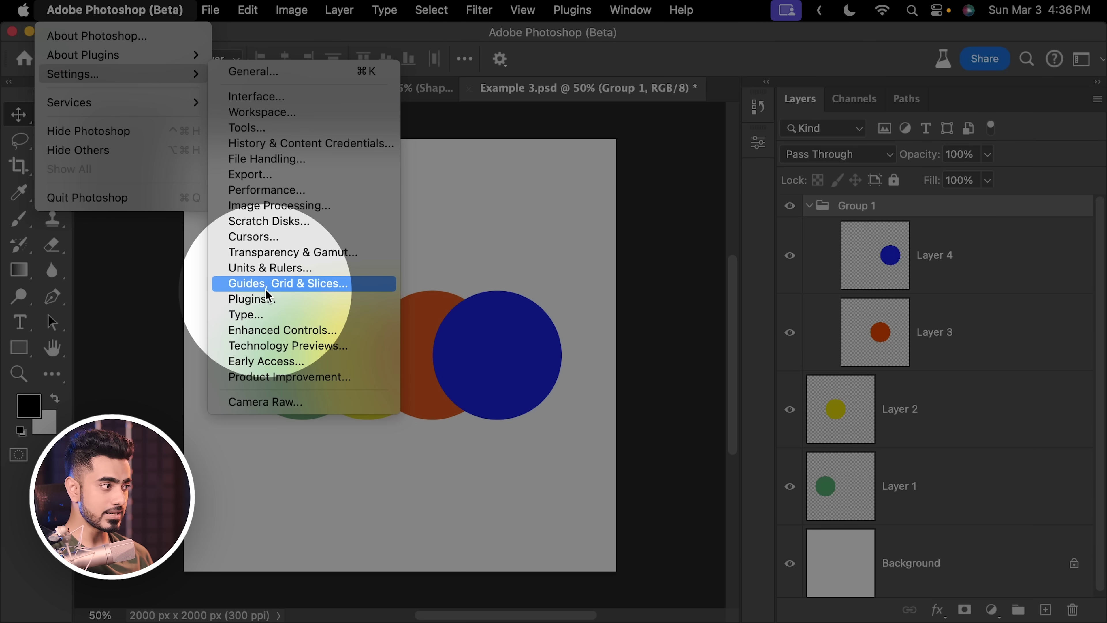
left_click(310, 285)
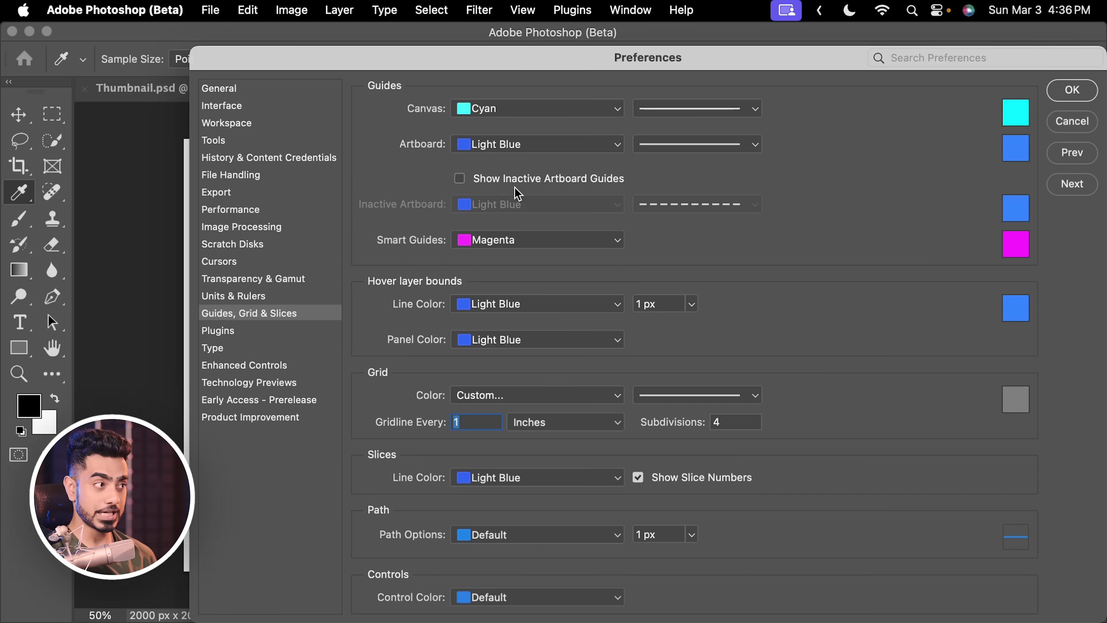
left_click_drag(586, 56, 451, 41)
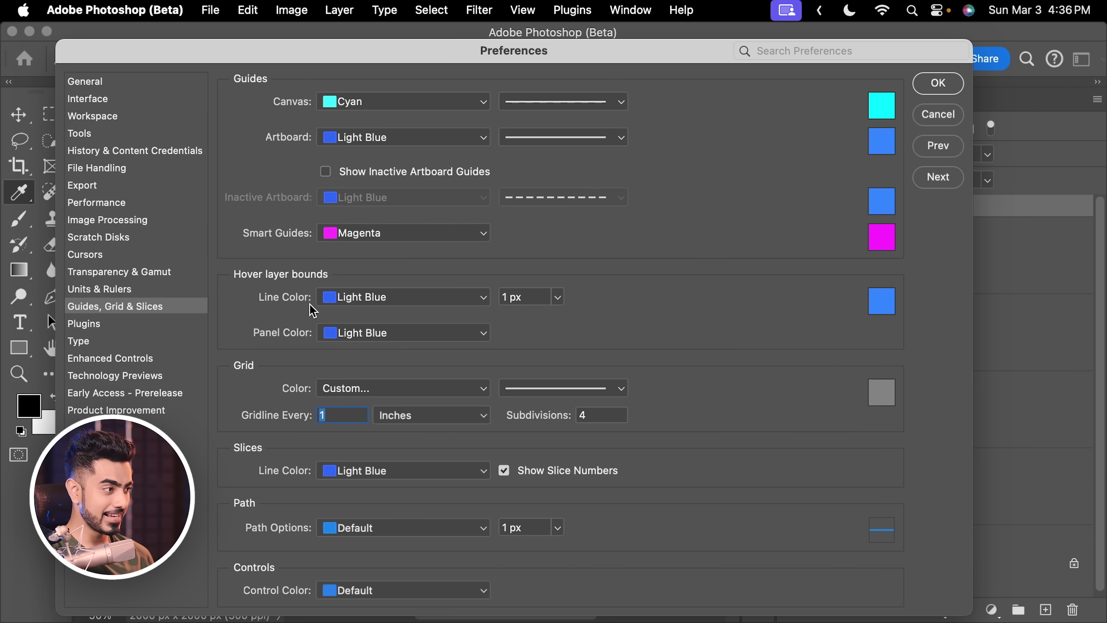
left_click(356, 300)
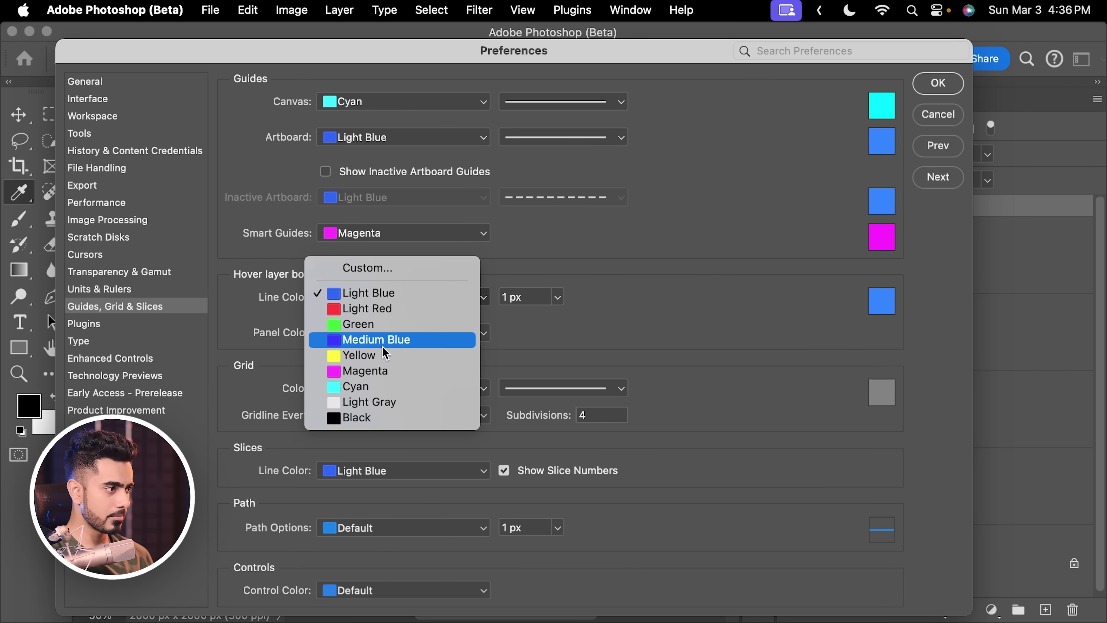
left_click(384, 379)
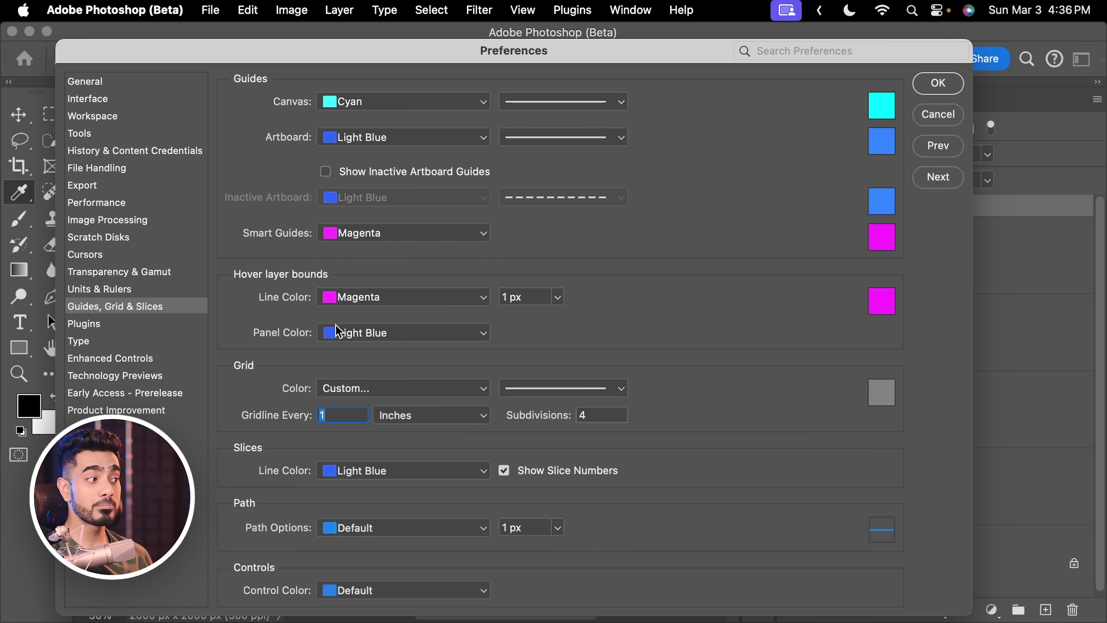
Set the hover layer bounds panel color to Light Red and the line width to 3 px, and apply the preferences.
left_click(374, 334)
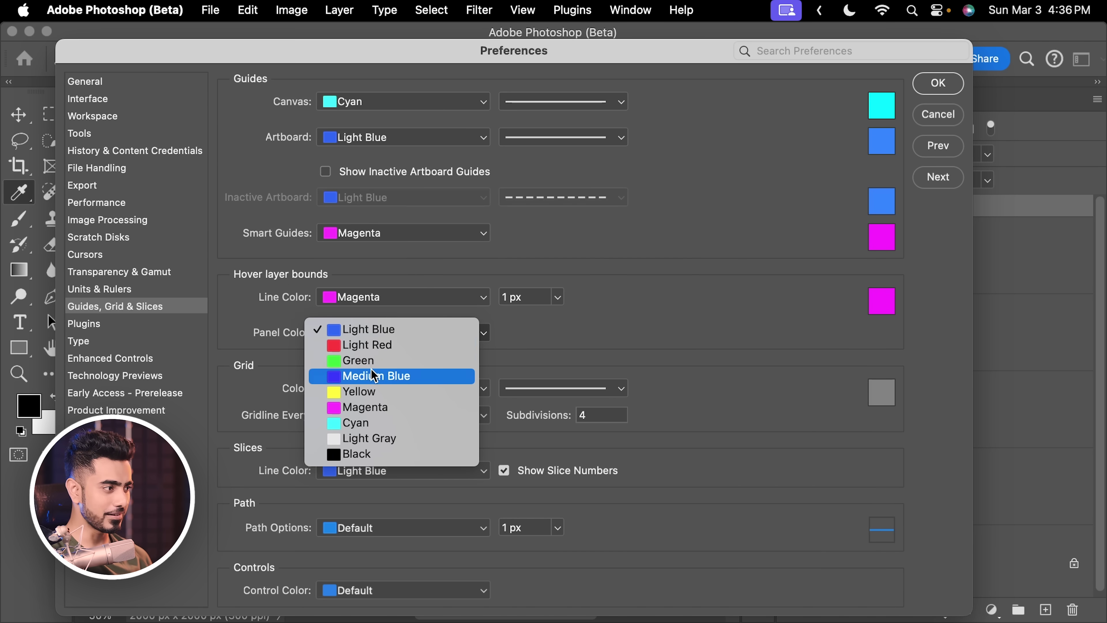
left_click(377, 348)
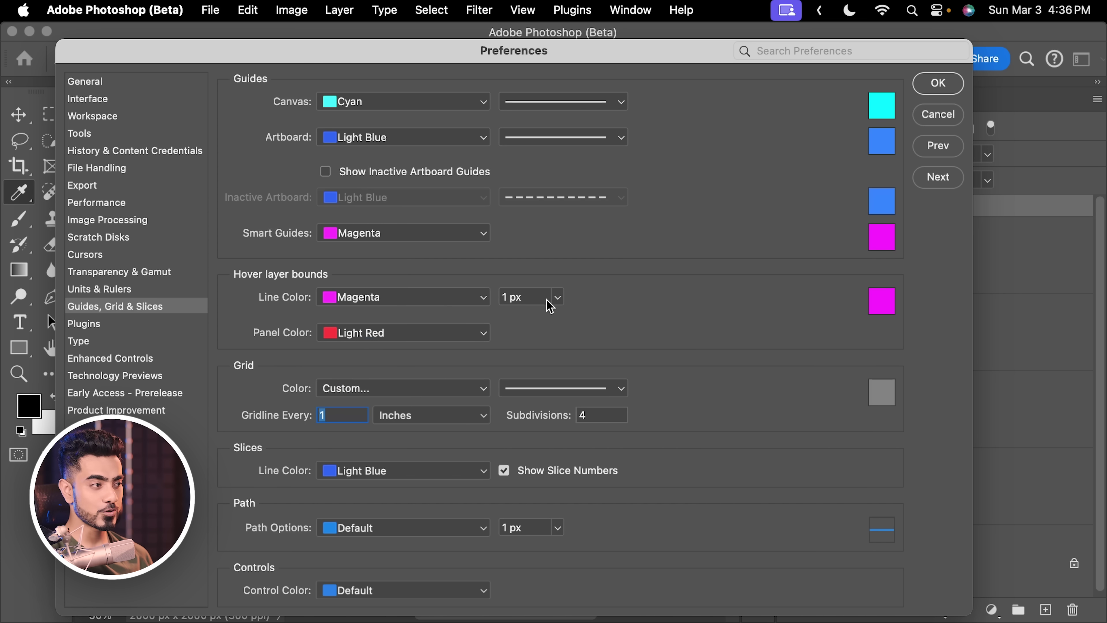
left_click(558, 299)
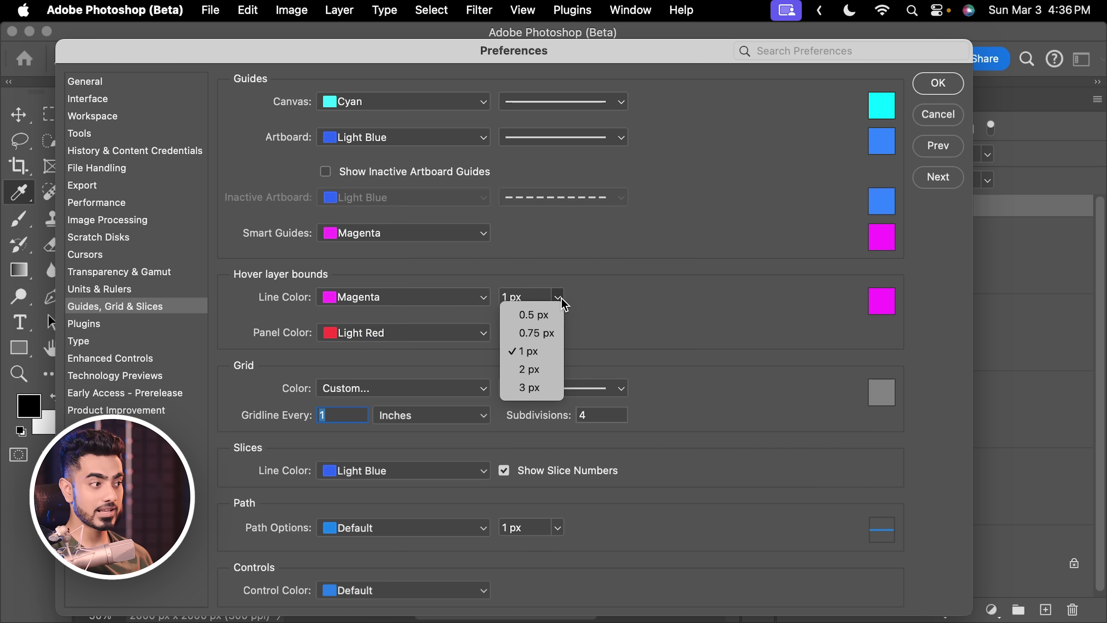
left_click(539, 391)
left_click(939, 84)
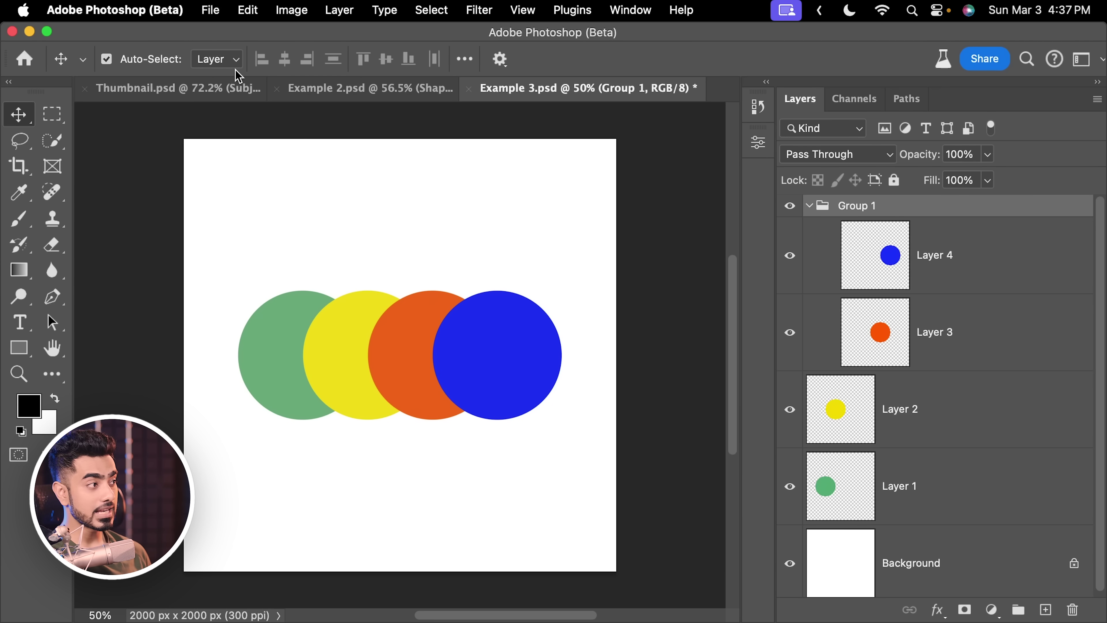
Try switching the Move tool's Auto-Select target between Group and Layer.
left_click(230, 61)
left_click(218, 35)
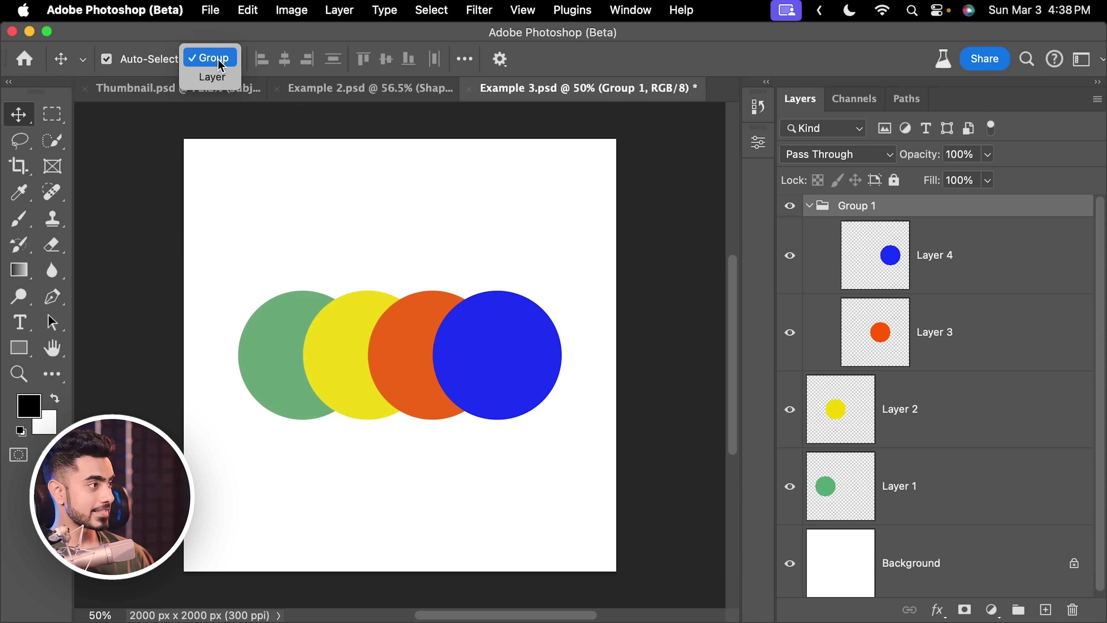
left_click(218, 77)
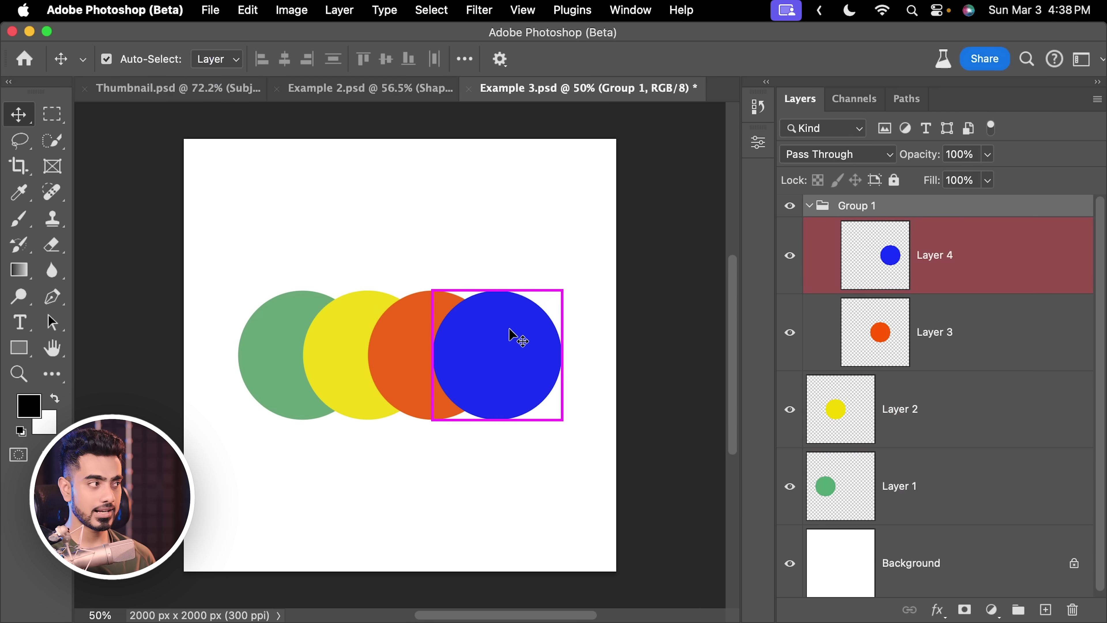
left_click(219, 63)
left_click(220, 40)
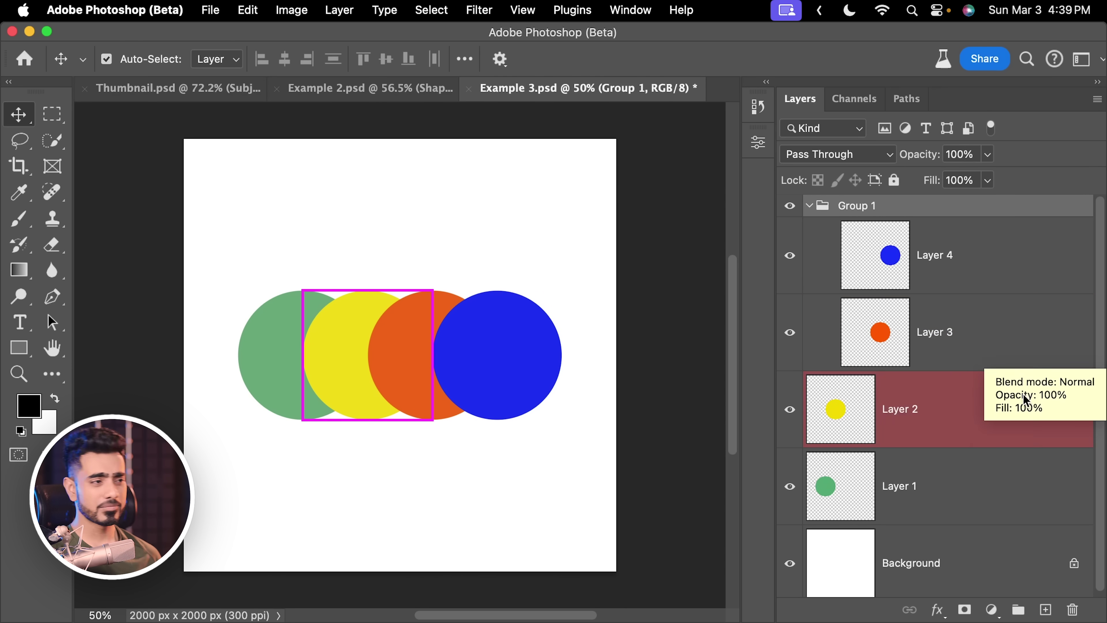
Add a Solid Color fill layer with the color ff4c4c to Example 3.psd.
left_click(991, 609)
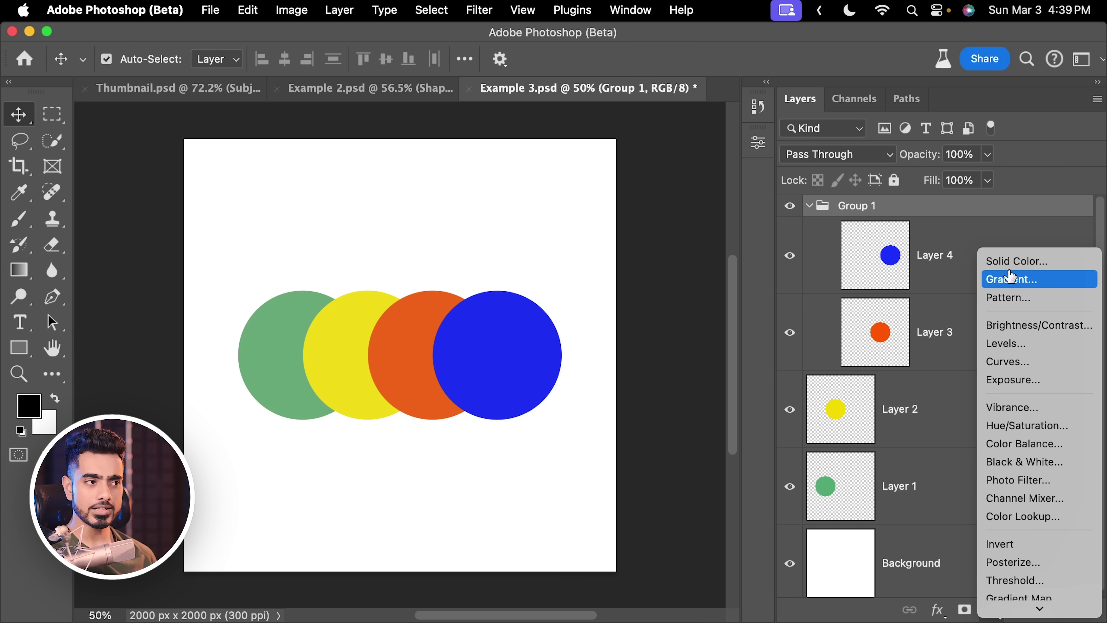
left_click(1011, 261)
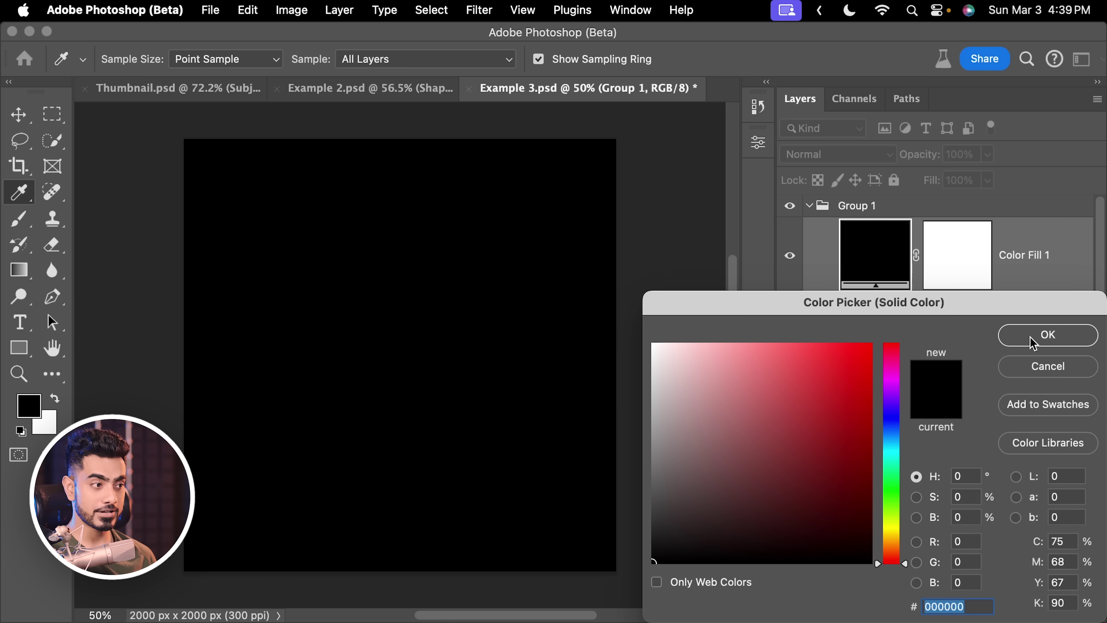
type("ff4c4c")
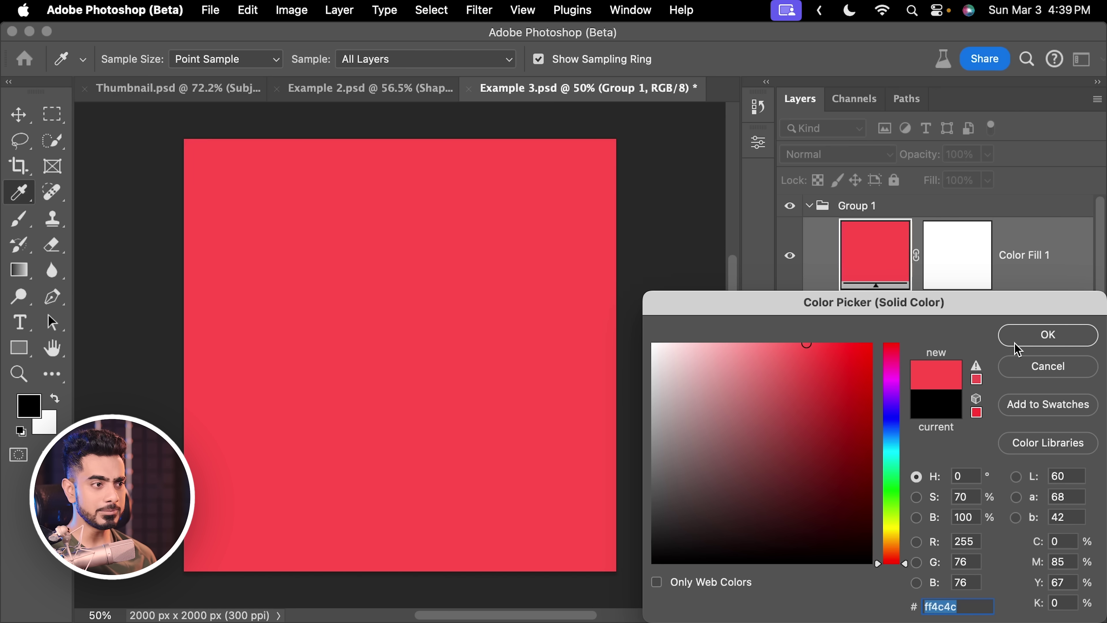
left_click(1048, 335)
Place the red fill layer above Group 1 and set its opacity to 20%.
left_click_drag(1058, 240, 1050, 201)
left_click_drag(917, 165, 895, 159)
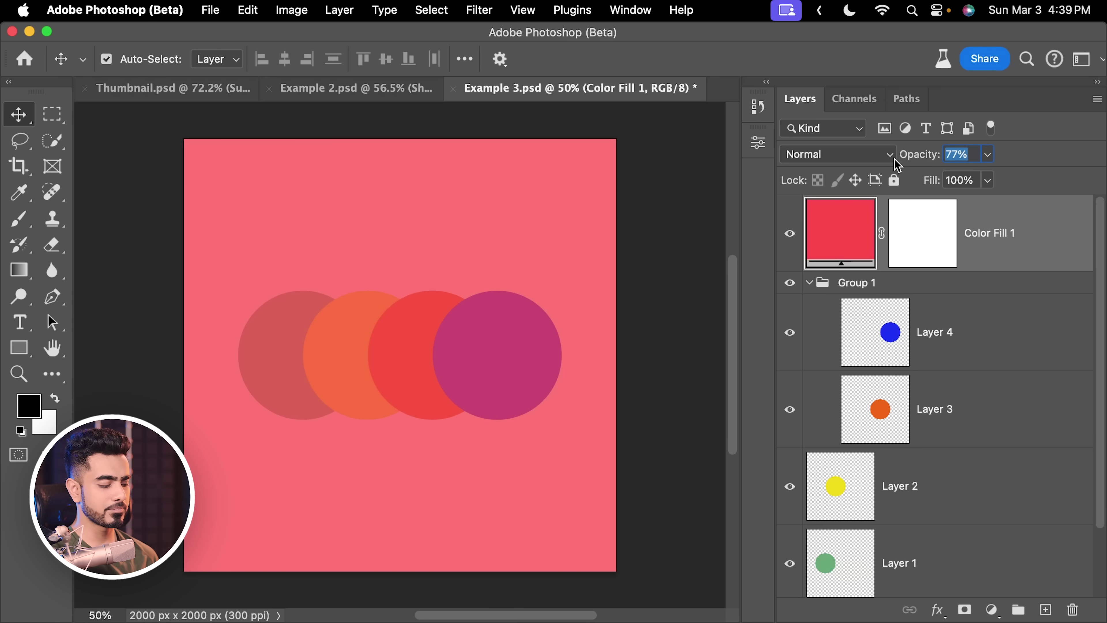
type("20")
key("Return")
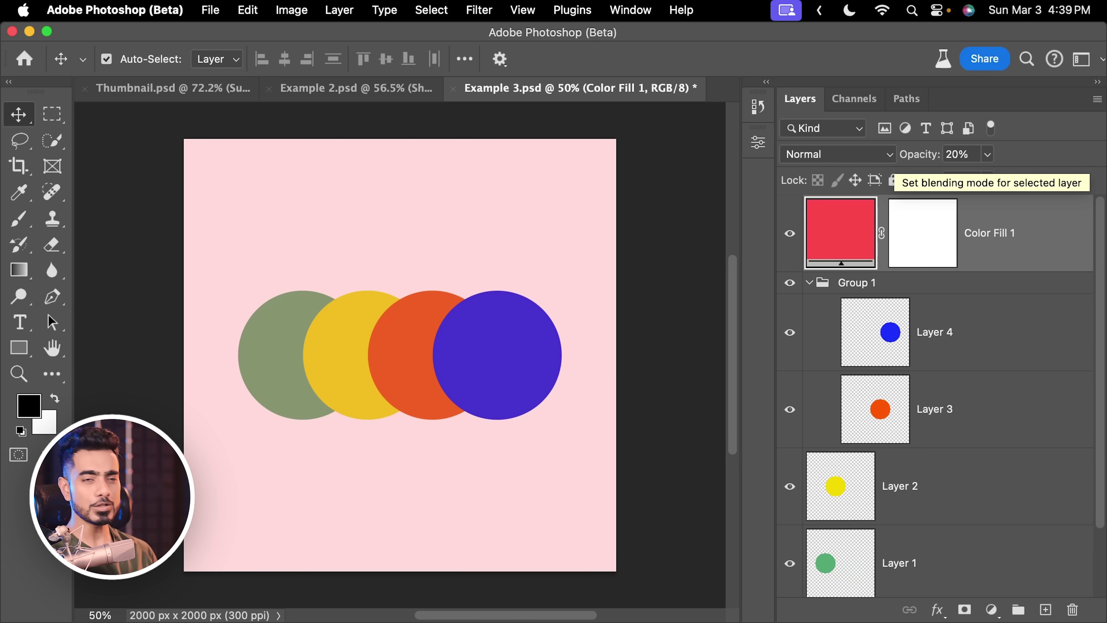